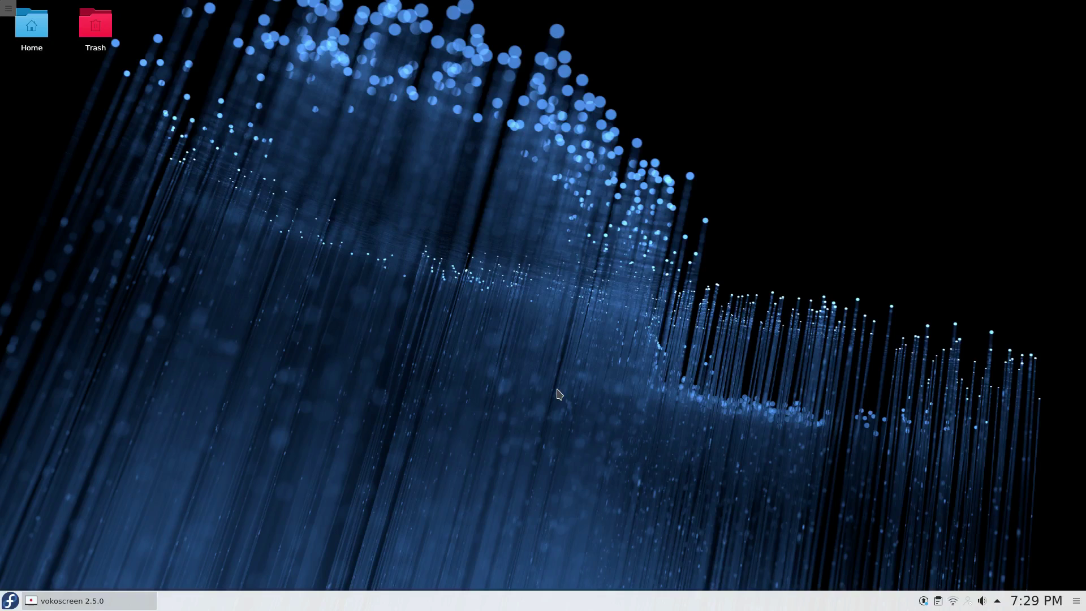
Launch Firefox from the application menu's Favorites
{"action": "left_click", "coordinate": [5, 604]}
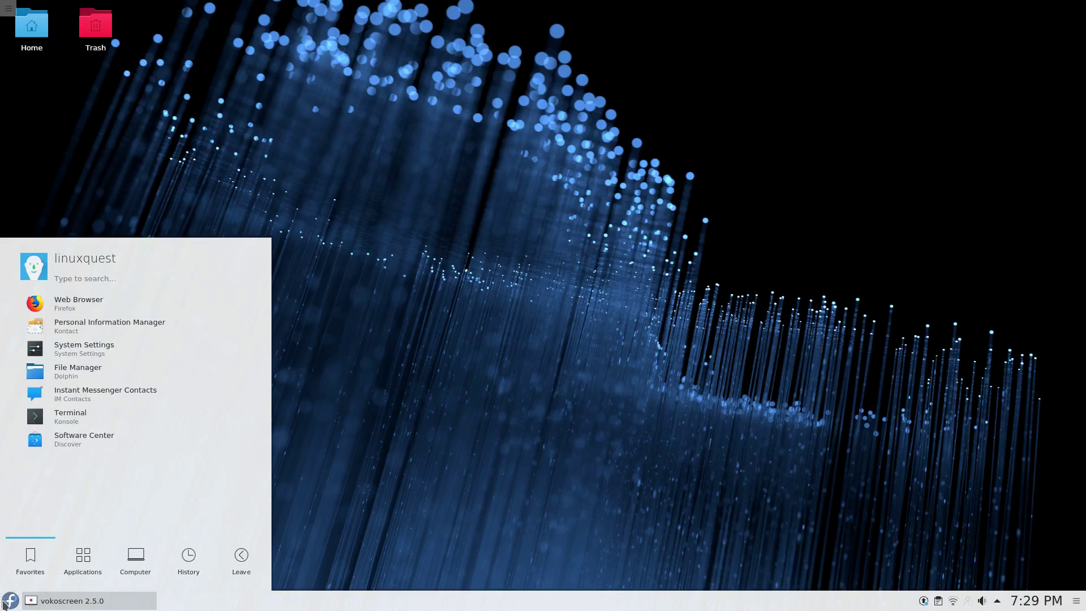
{"action": "left_click", "coordinate": [73, 303]}
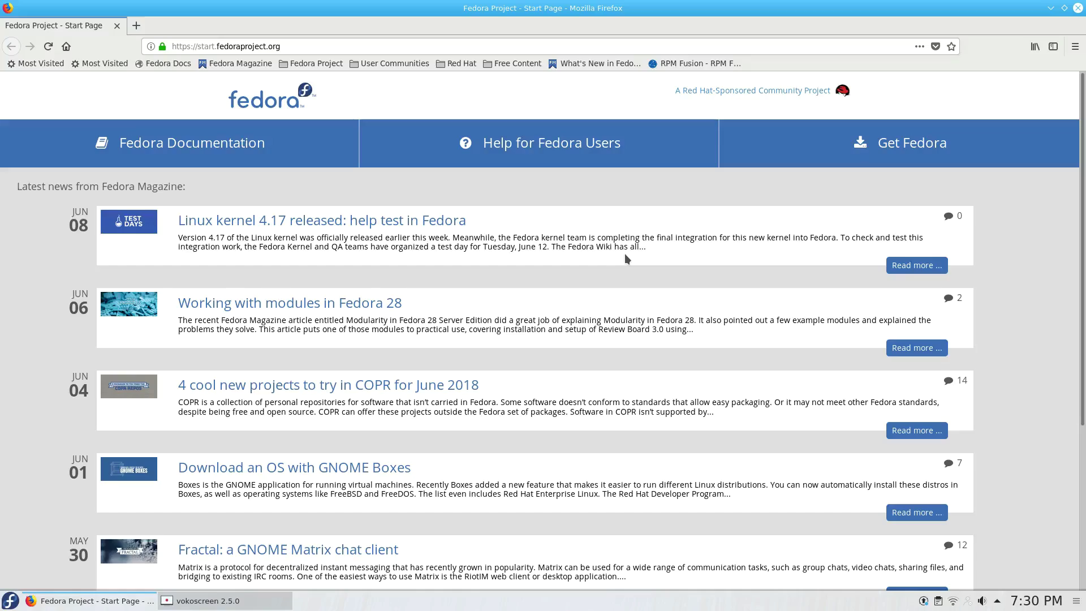
Open the 'What's New in Fedora' bookmark and scroll down to Third-Party Repositories
{"action": "left_click", "coordinate": [588, 62]}
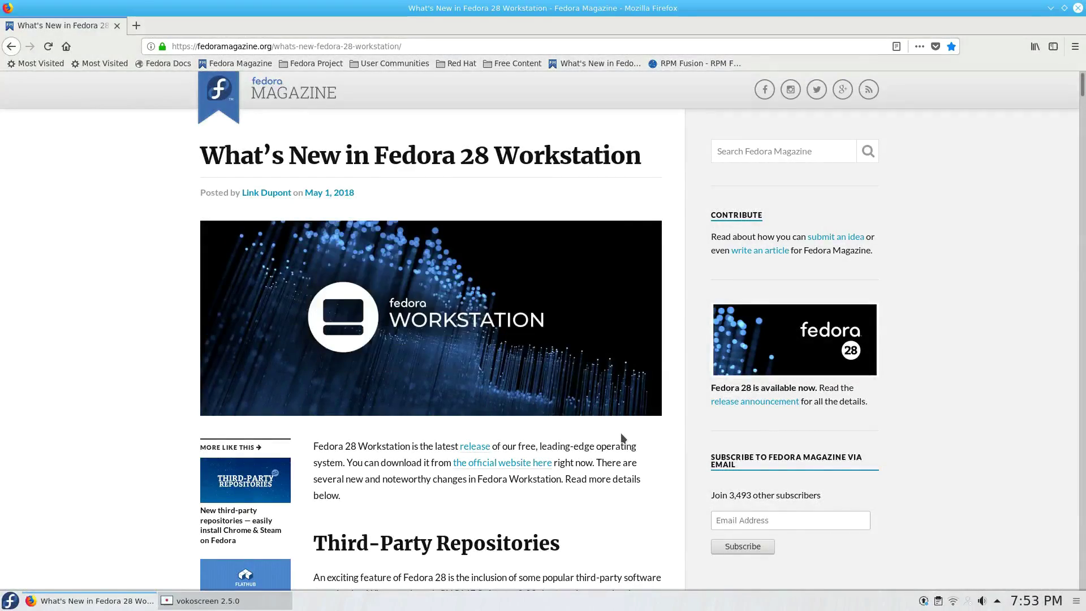
{"action": "scroll", "coordinate": [622, 438], "scroll_direction": "down", "scroll_amount": 2}
{"action": "scroll", "coordinate": [622, 438], "scroll_direction": "down", "scroll_amount": 2}
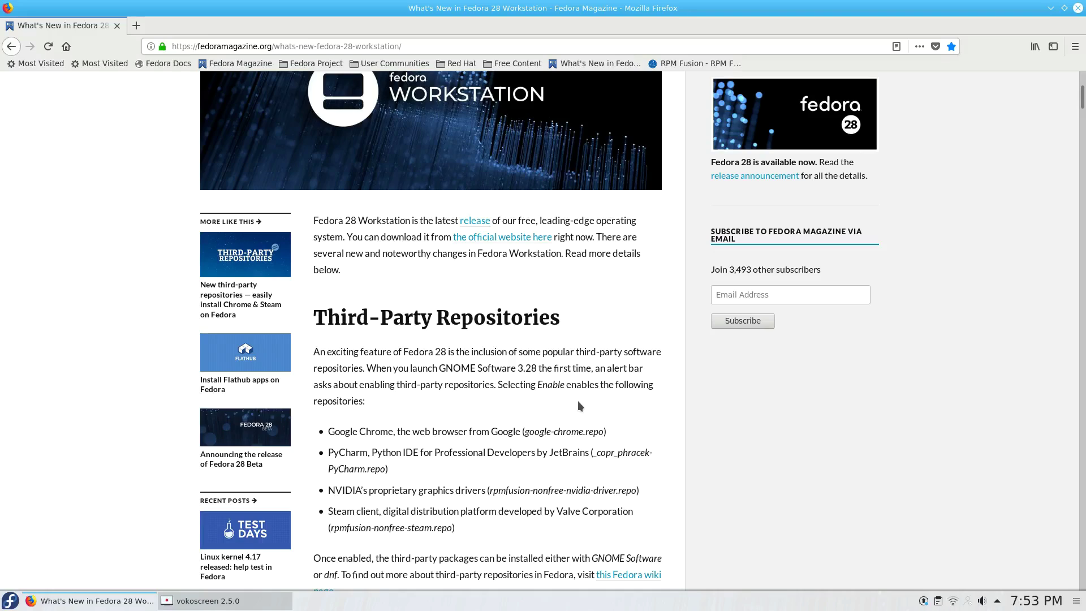
{"action": "scroll", "coordinate": [578, 400], "scroll_direction": "down", "scroll_amount": 2}
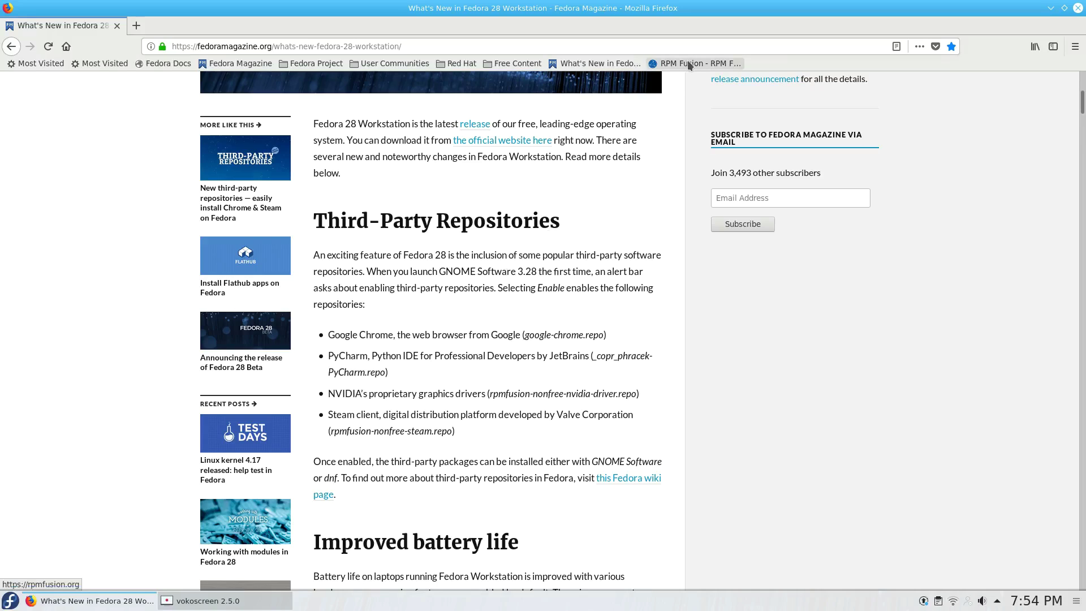
Scroll past the battery, GNOME, Thunderbolt, emoji and Photos sections to Streamlined Installation
{"action": "scroll", "coordinate": [594, 364], "scroll_direction": "down", "scroll_amount": 5}
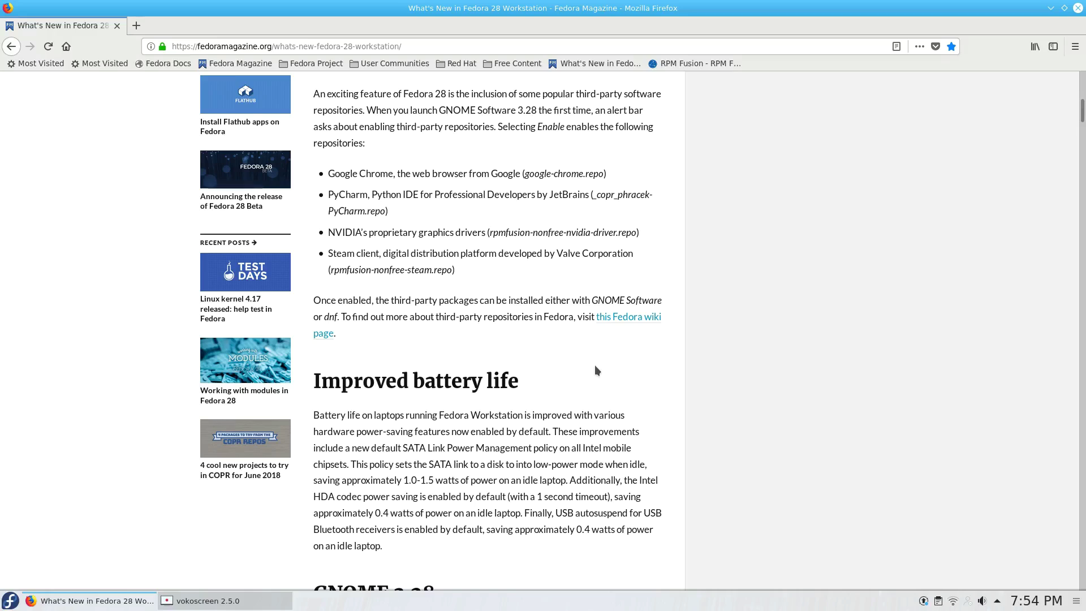
{"action": "scroll", "coordinate": [594, 365], "scroll_direction": "down", "scroll_amount": 5}
{"action": "scroll", "coordinate": [595, 364], "scroll_direction": "down", "scroll_amount": 2}
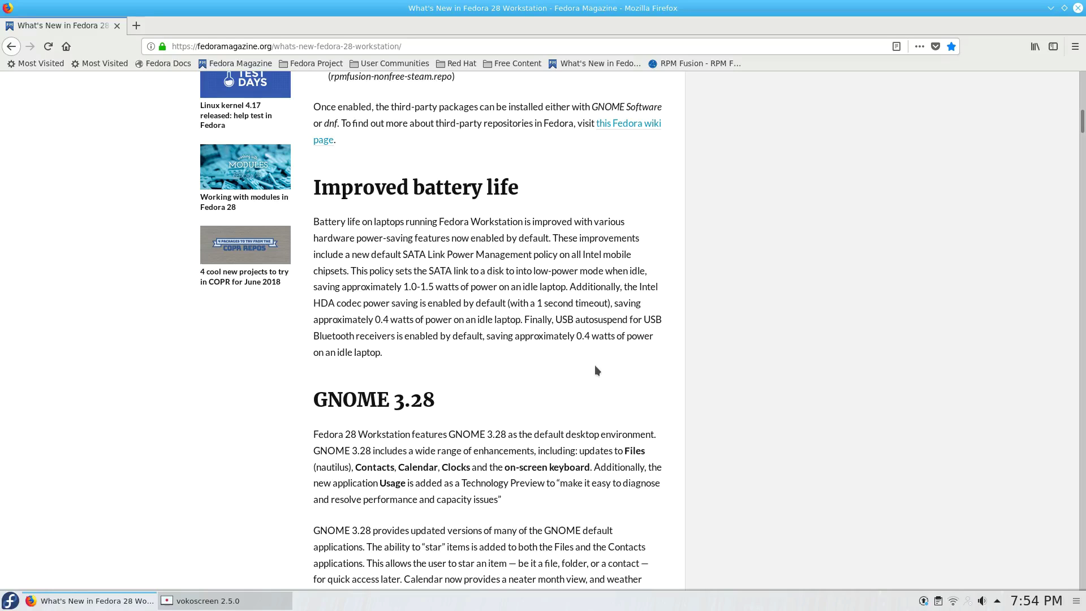
{"action": "scroll", "coordinate": [595, 366], "scroll_direction": "down", "scroll_amount": 4}
{"action": "scroll", "coordinate": [596, 370], "scroll_direction": "down", "scroll_amount": 3}
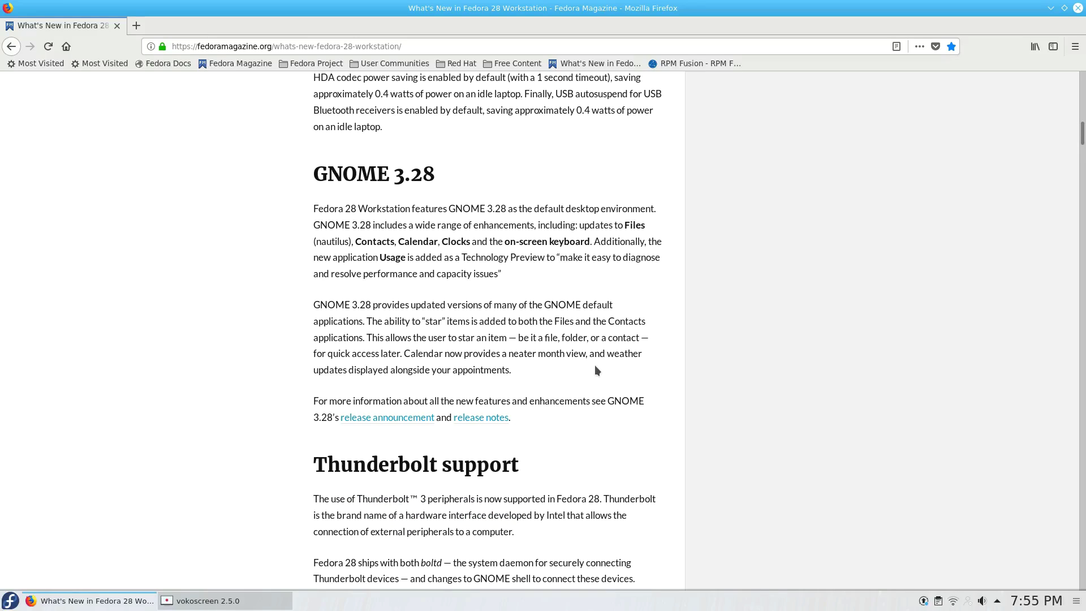
{"action": "scroll", "coordinate": [594, 370], "scroll_direction": "down", "scroll_amount": 5}
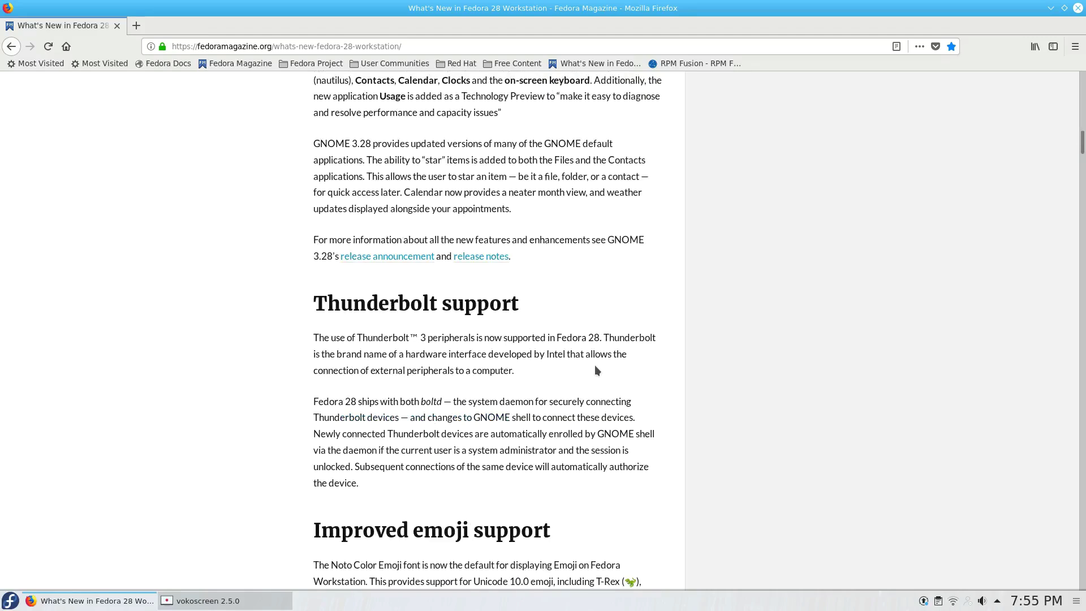
{"action": "scroll", "coordinate": [595, 370], "scroll_direction": "down", "scroll_amount": 3}
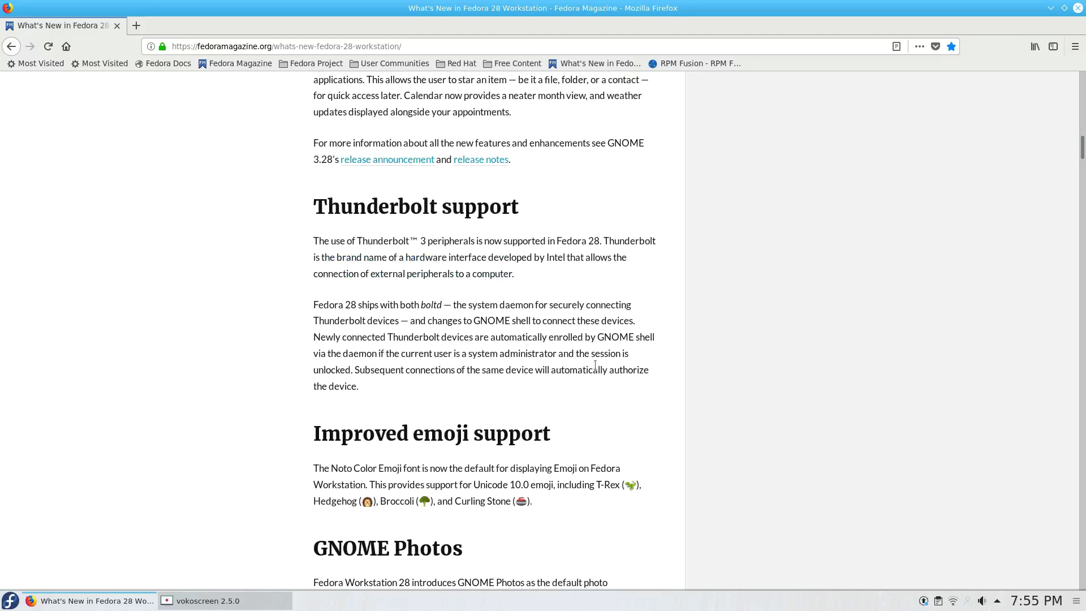
{"action": "scroll", "coordinate": [595, 365], "scroll_direction": "down", "scroll_amount": 7}
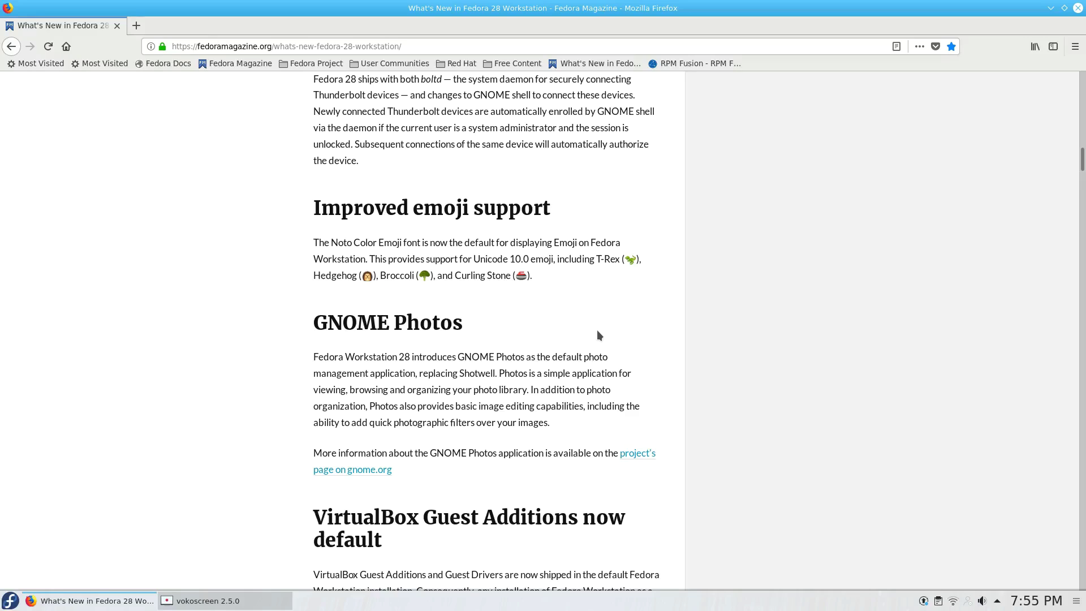
{"action": "scroll", "coordinate": [596, 328], "scroll_direction": "down", "scroll_amount": 3}
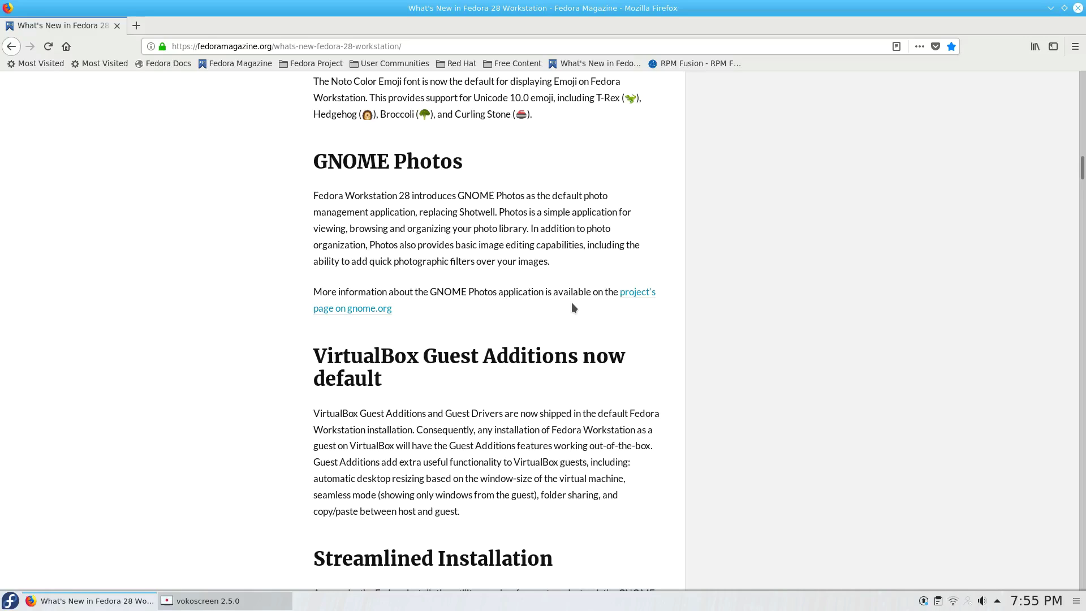
{"action": "scroll", "coordinate": [578, 260], "scroll_direction": "down", "scroll_amount": 8}
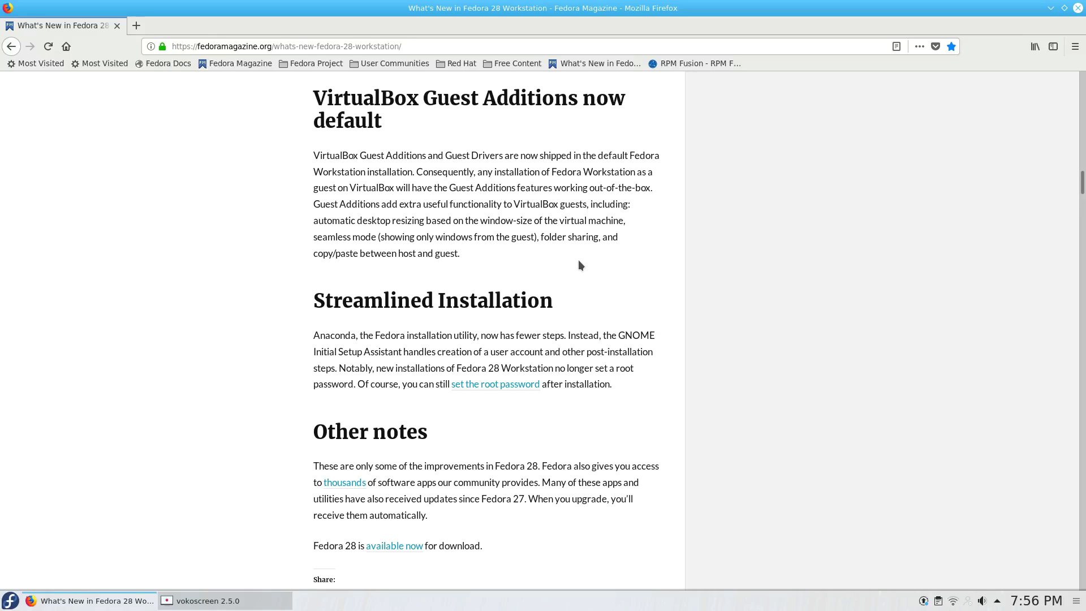
Scroll down to Other notes and the share section, then back up to the title
{"action": "scroll", "coordinate": [579, 265], "scroll_direction": "down", "scroll_amount": 3}
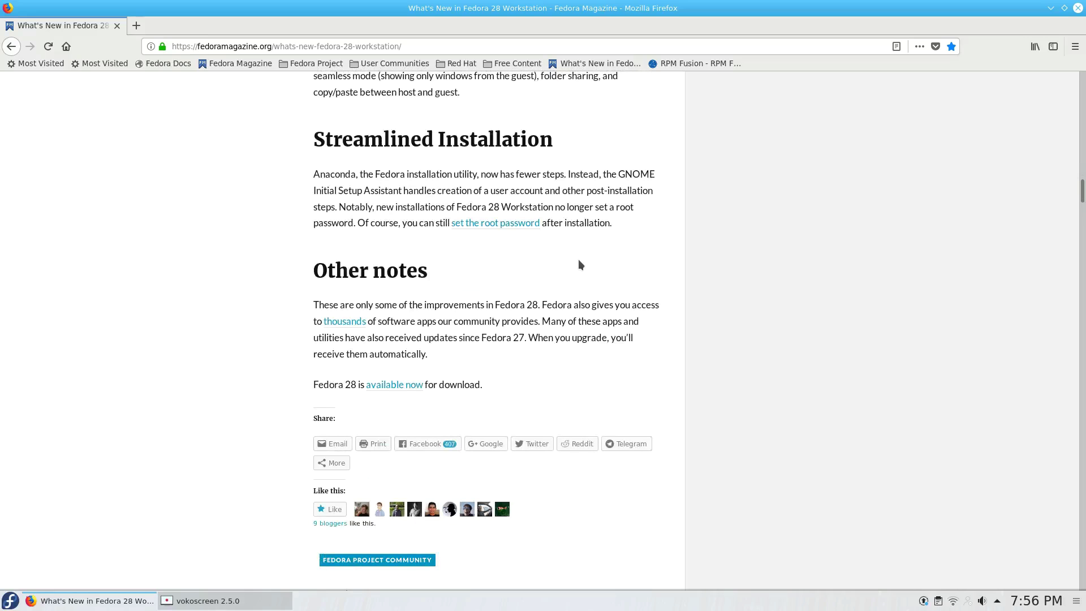
{"action": "scroll", "coordinate": [579, 260], "scroll_direction": "up", "scroll_amount": 10}
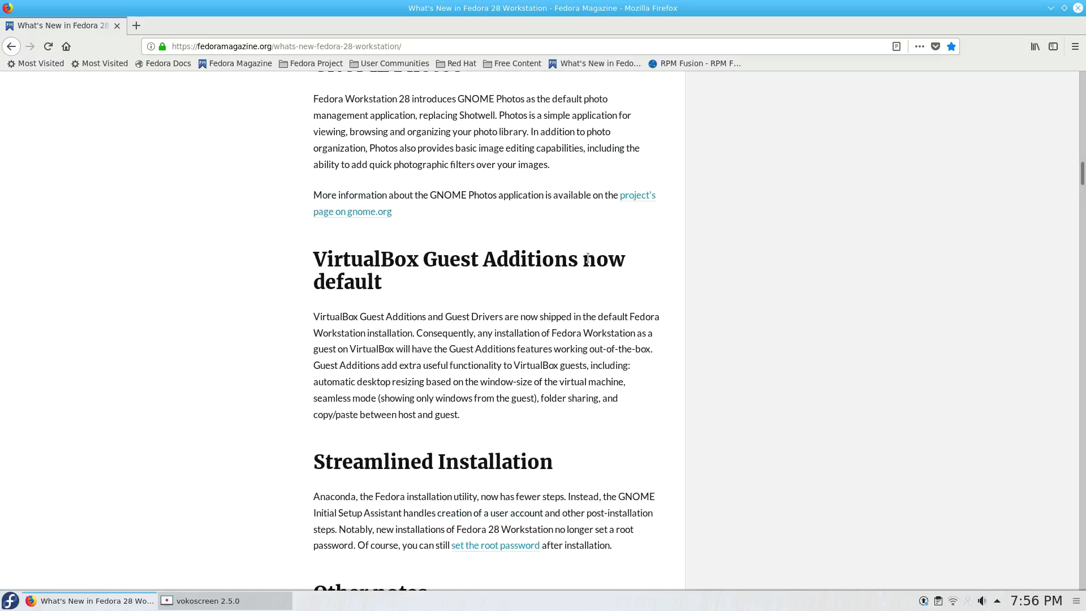
{"action": "scroll", "coordinate": [588, 261], "scroll_direction": "up", "scroll_amount": 15}
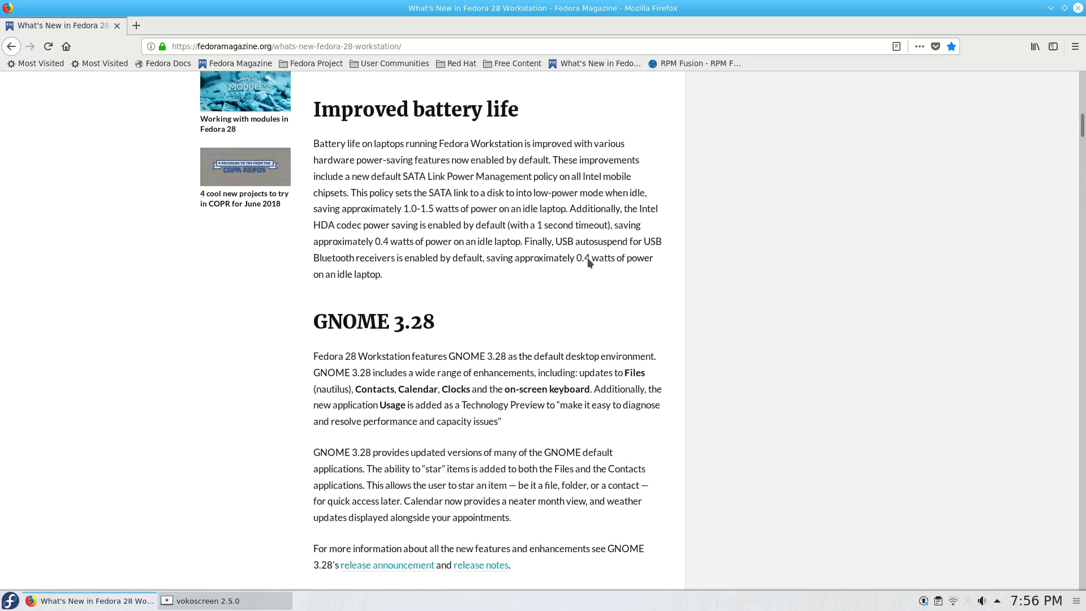
{"action": "scroll", "coordinate": [587, 257], "scroll_direction": "up", "scroll_amount": 9}
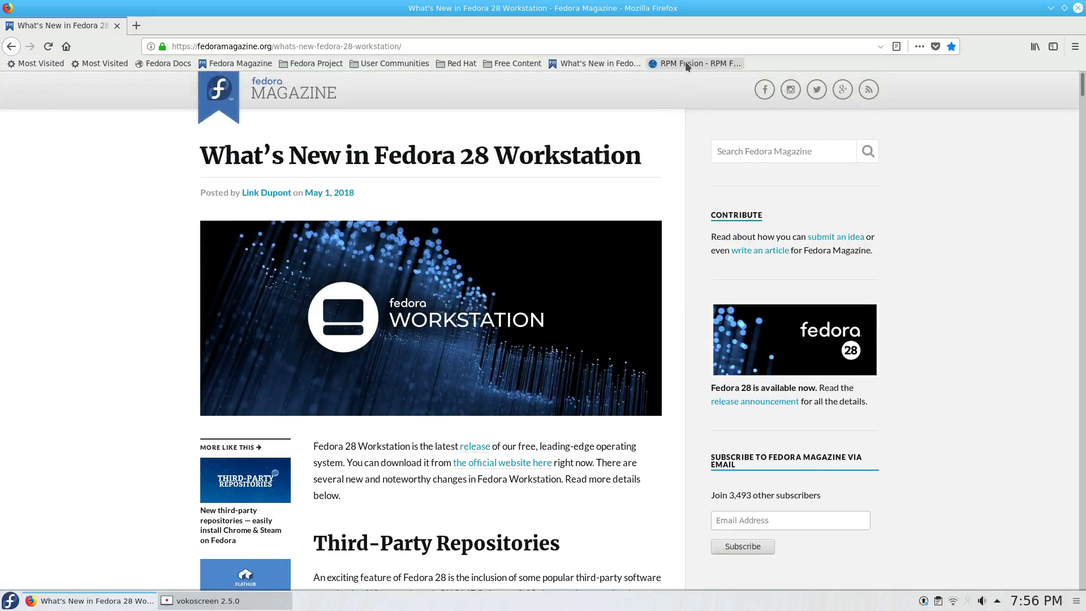
Open the RPM Fusion bookmark and its 'Enable RPM Fusion on your system' page
{"action": "left_click", "coordinate": [686, 64]}
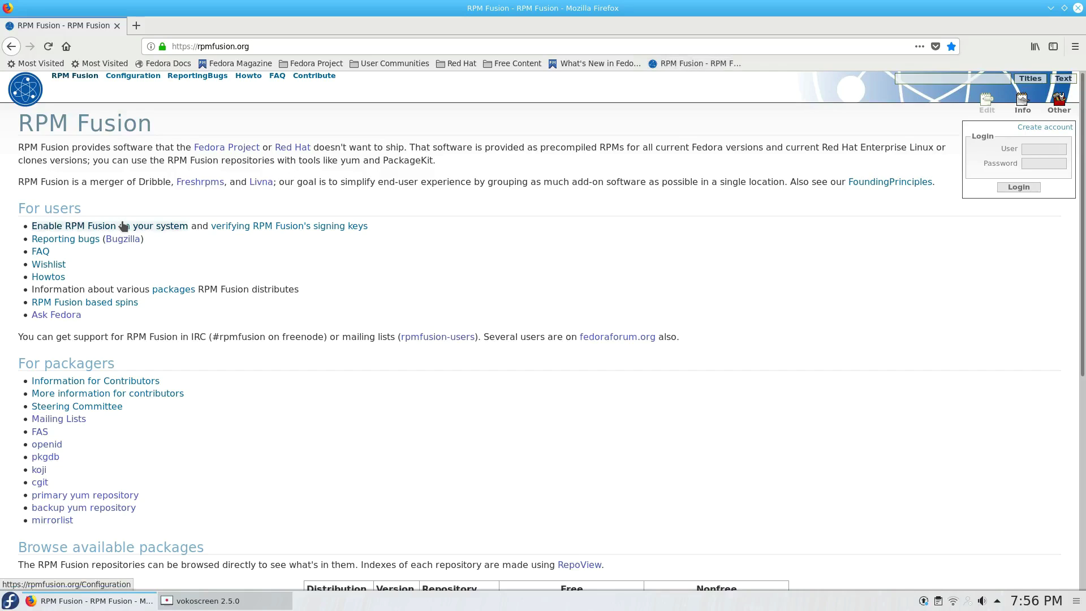
{"action": "left_click", "coordinate": [123, 226]}
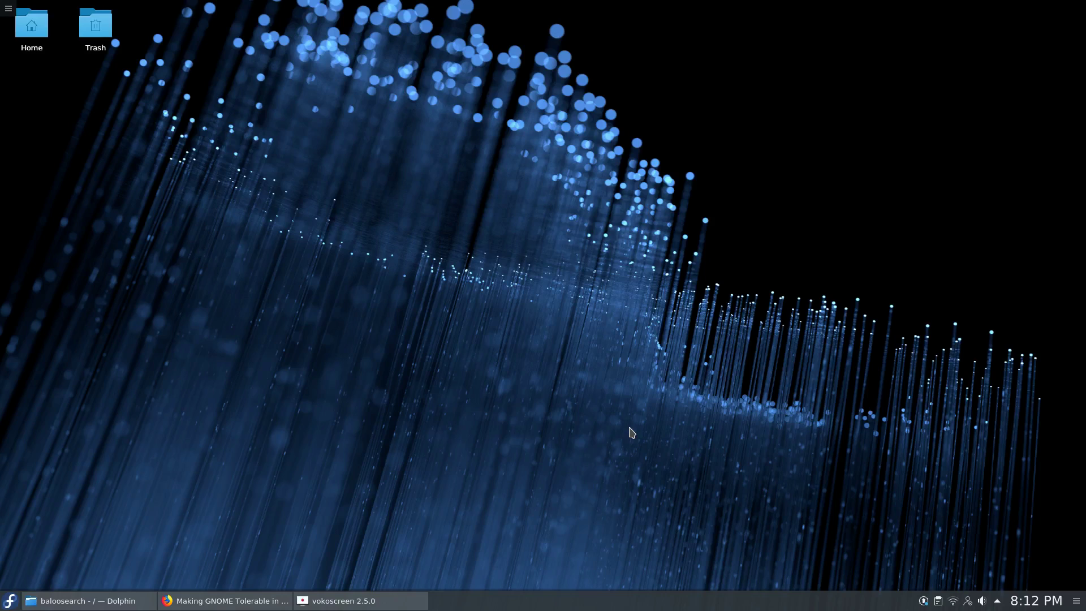
Restore the 'Making GNOME Tolerable in Fedora 28' YouTube page, then close Firefox
{"action": "left_click", "coordinate": [251, 604]}
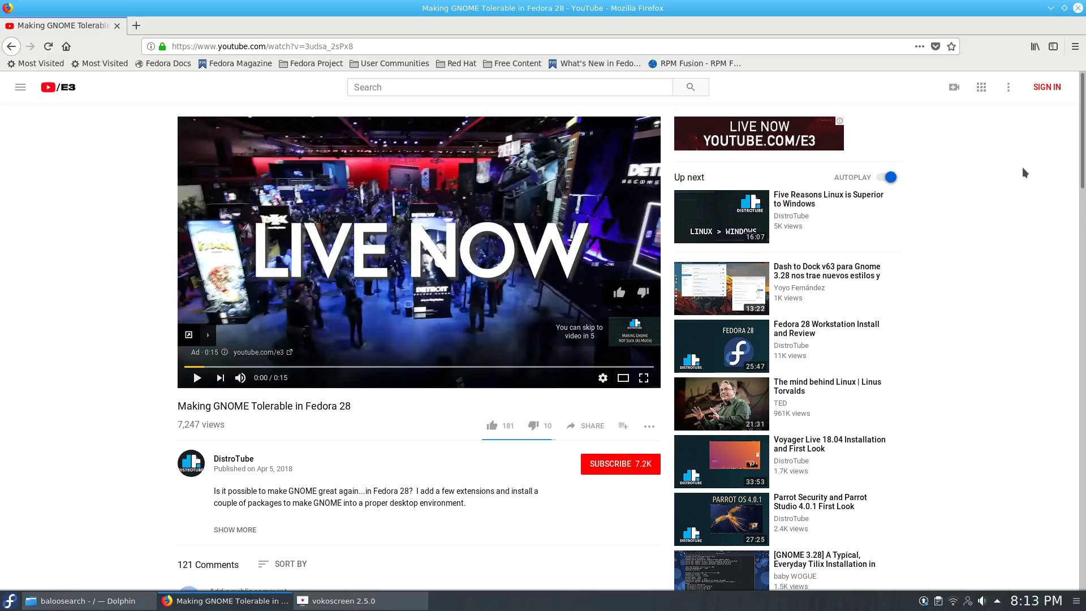
{"action": "mouse_move", "coordinate": [1082, 3]}
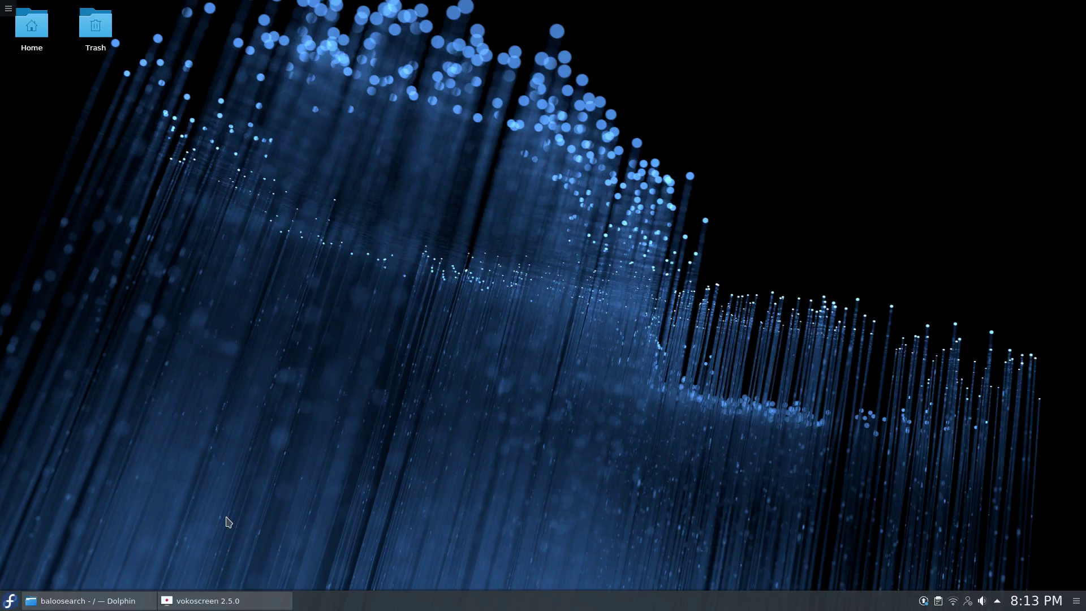
{"action": "left_click", "coordinate": [8, 601]}
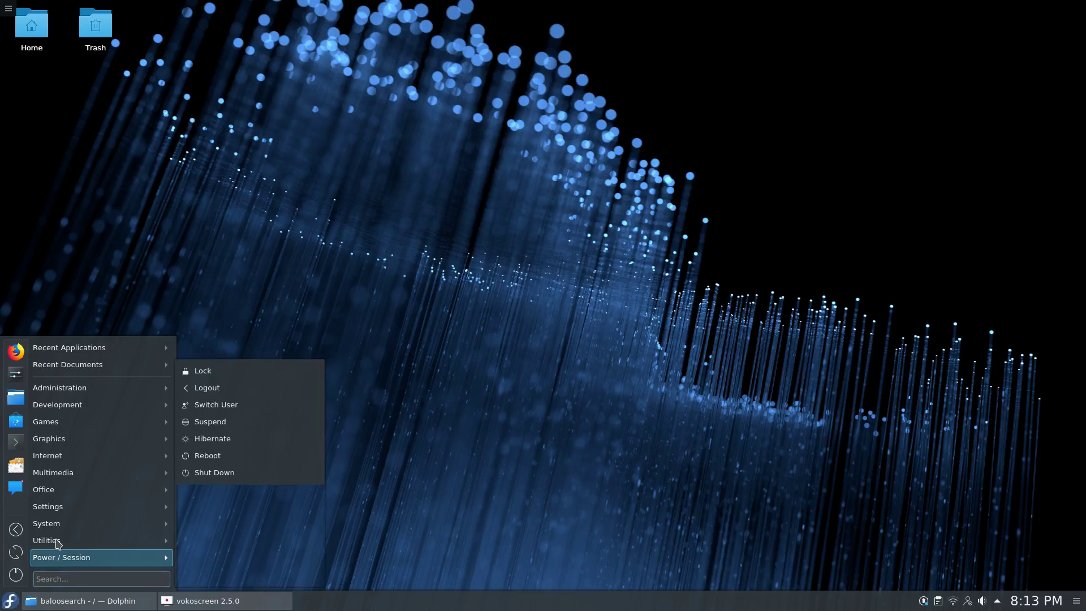
{"action": "mouse_move", "coordinate": [73, 393]}
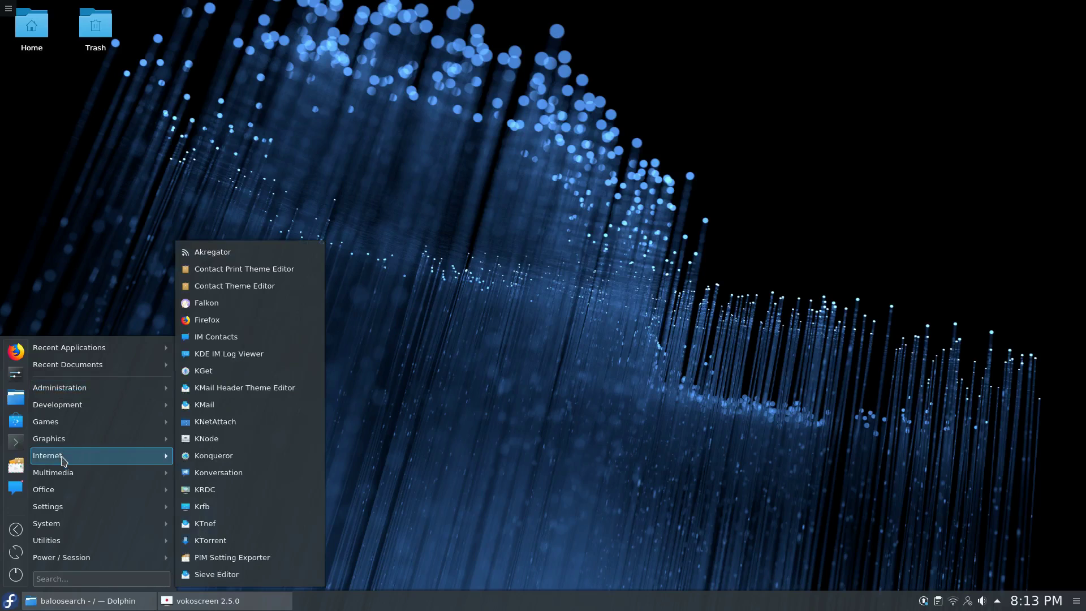
{"action": "mouse_move", "coordinate": [60, 490]}
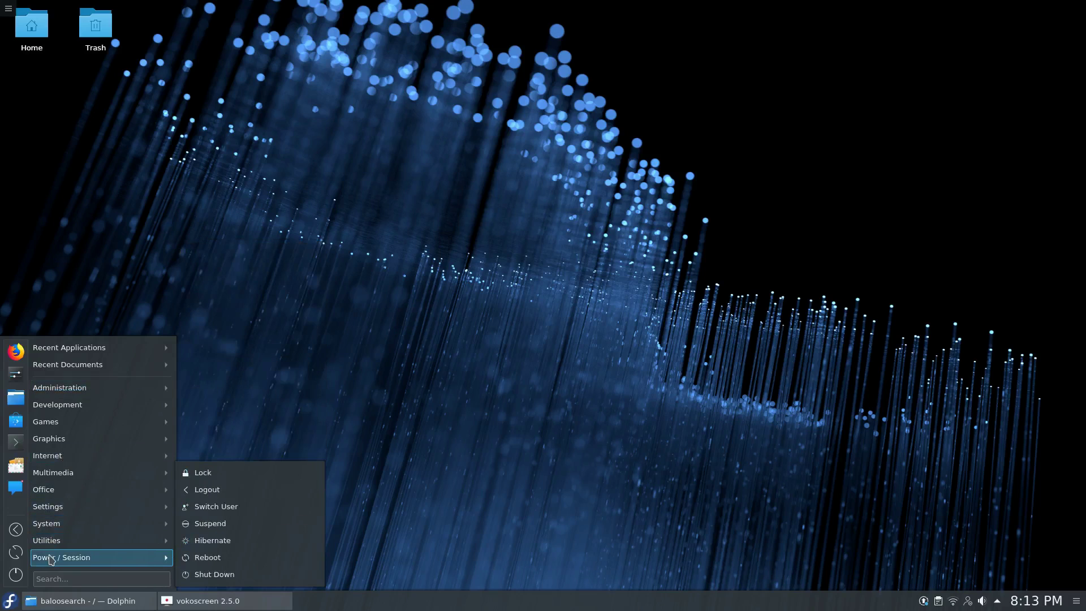
{"action": "left_click", "coordinate": [407, 331]}
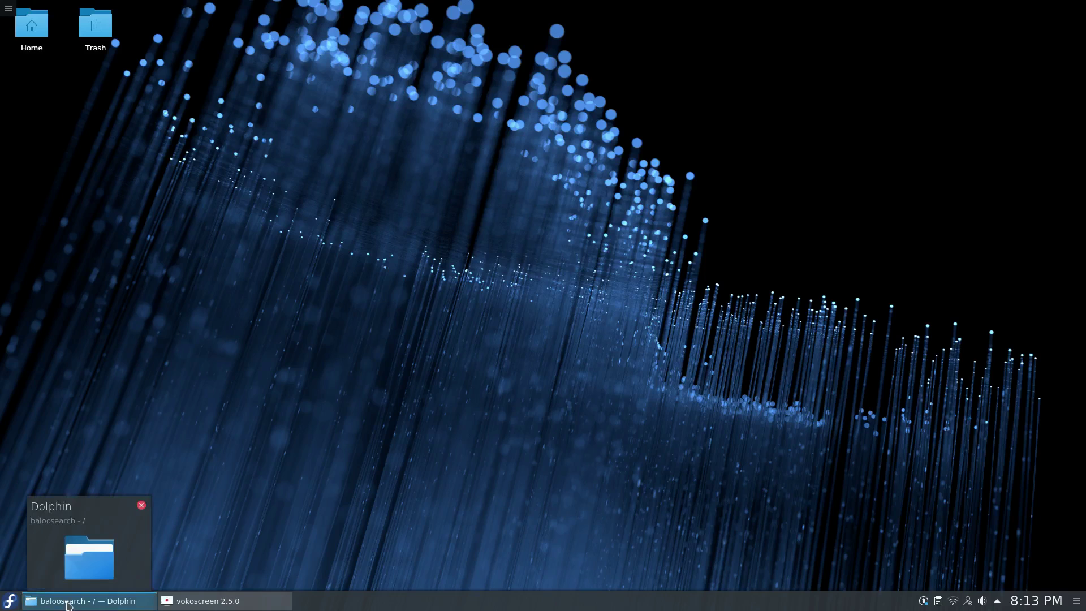
Restore Dolphin and open image.php.jpg from the Images results in Gwenview
{"action": "left_click", "coordinate": [85, 601]}
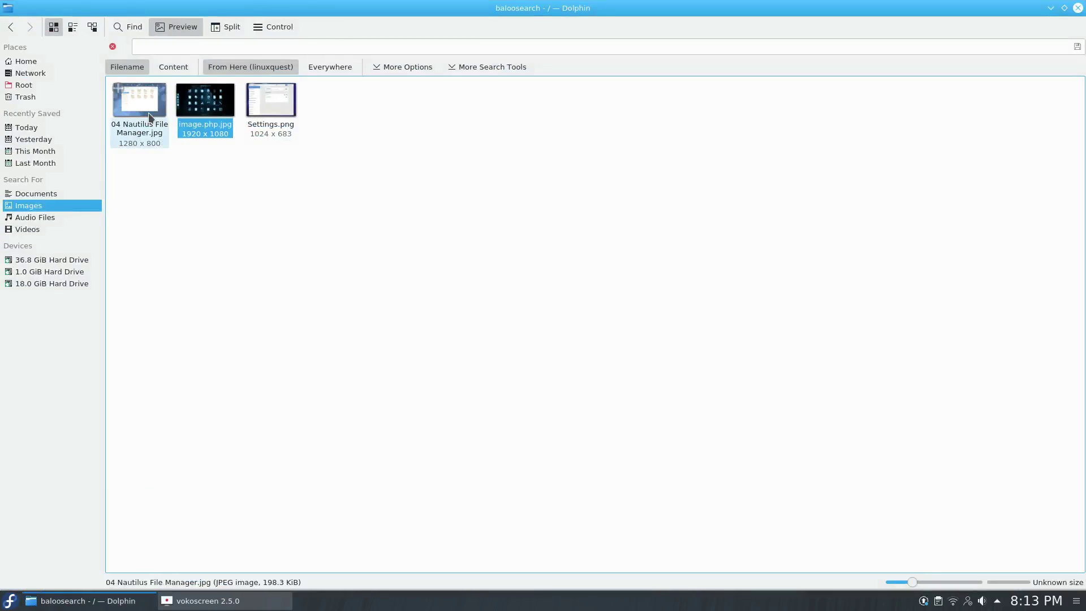
{"action": "left_click", "coordinate": [206, 115]}
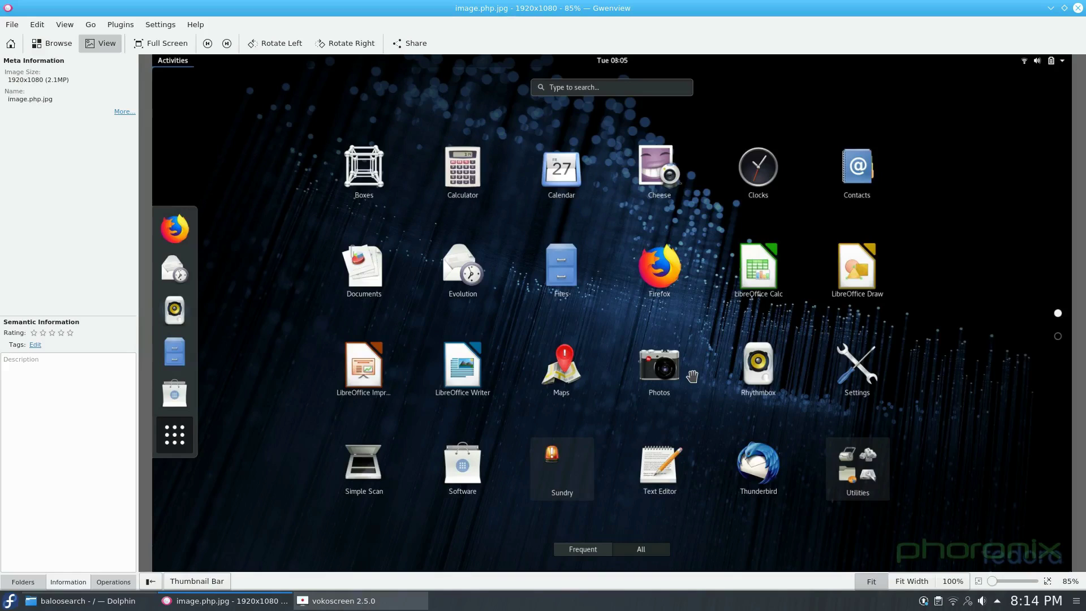
Close Gwenview, minimize Dolphin, and switch the panel launcher to Application Launcher
{"action": "left_click", "coordinate": [1078, 8]}
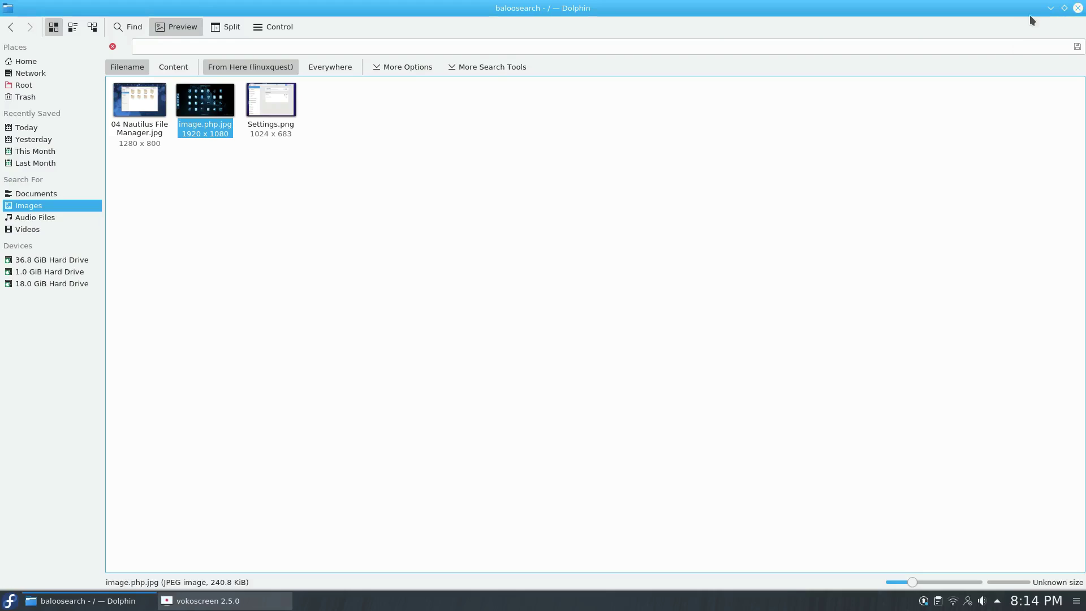
{"action": "left_click", "coordinate": [1050, 8]}
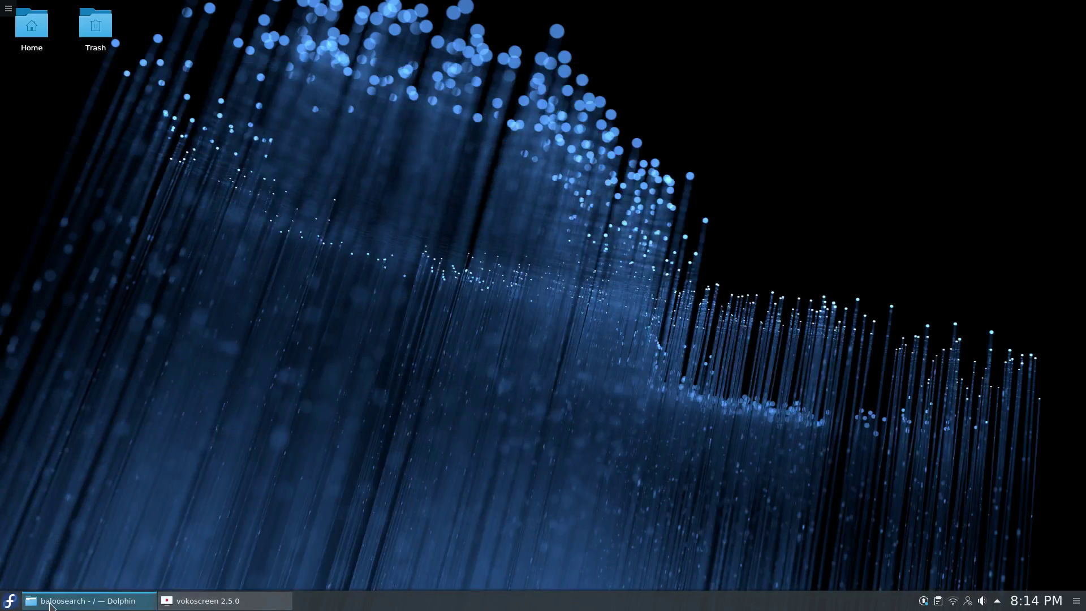
{"action": "right_click", "coordinate": [10, 601]}
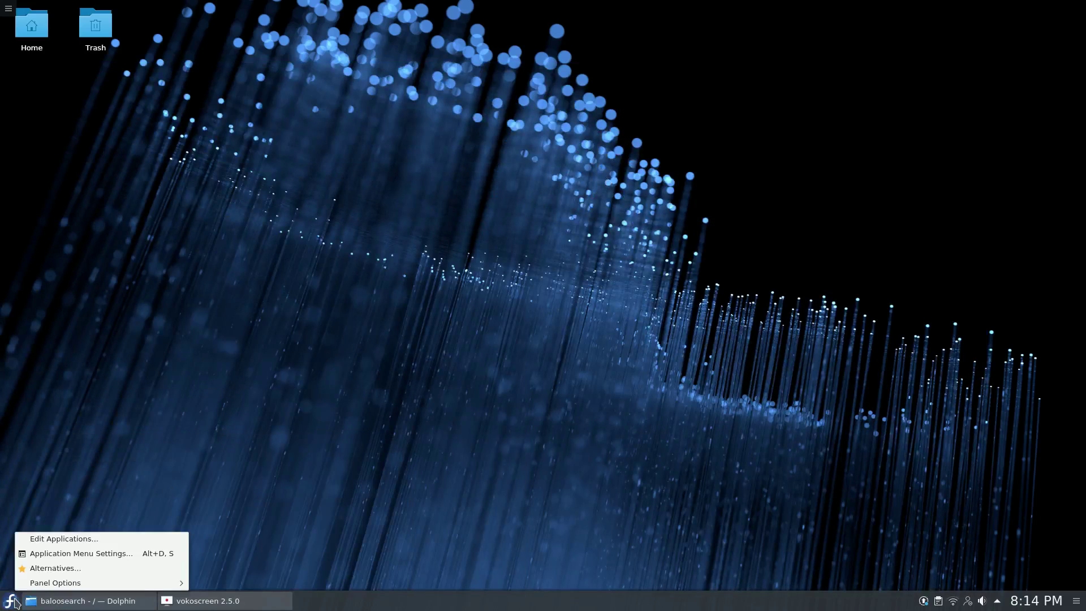
{"action": "left_click", "coordinate": [35, 568]}
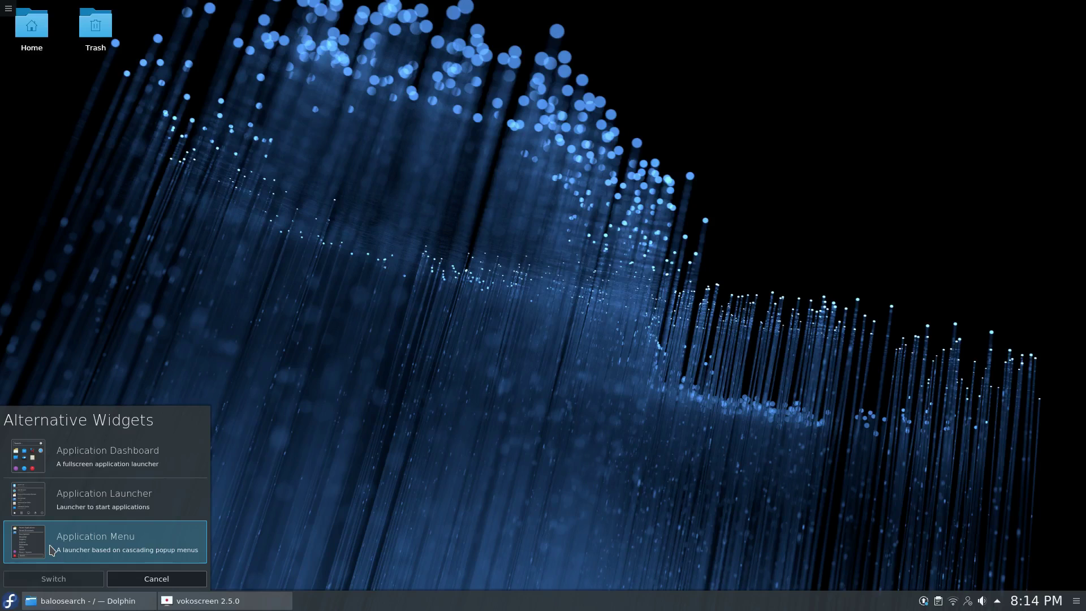
{"action": "left_click", "coordinate": [89, 500]}
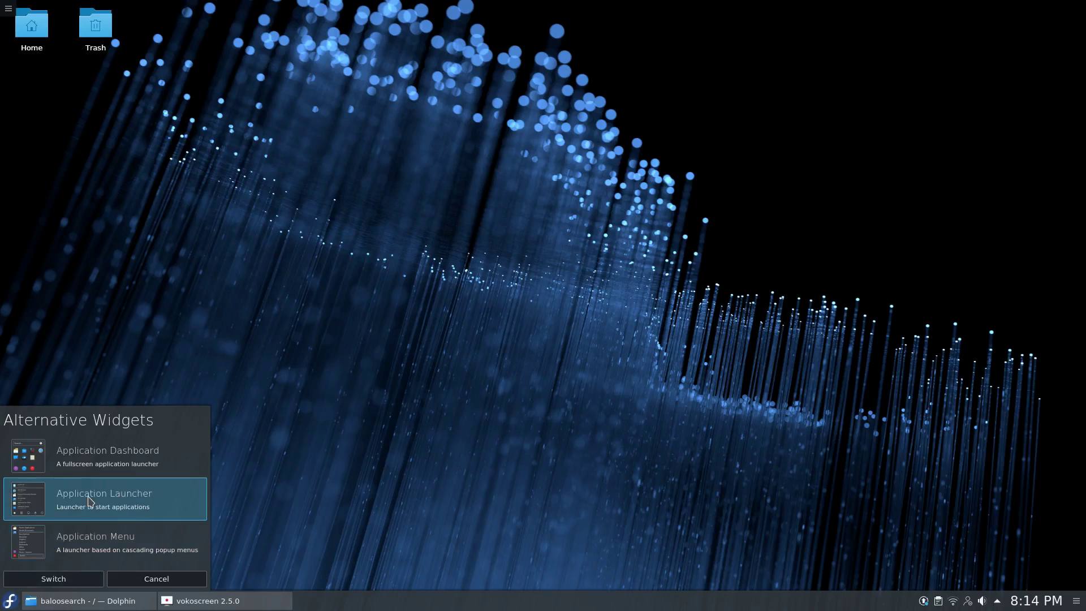
{"action": "left_click", "coordinate": [63, 579]}
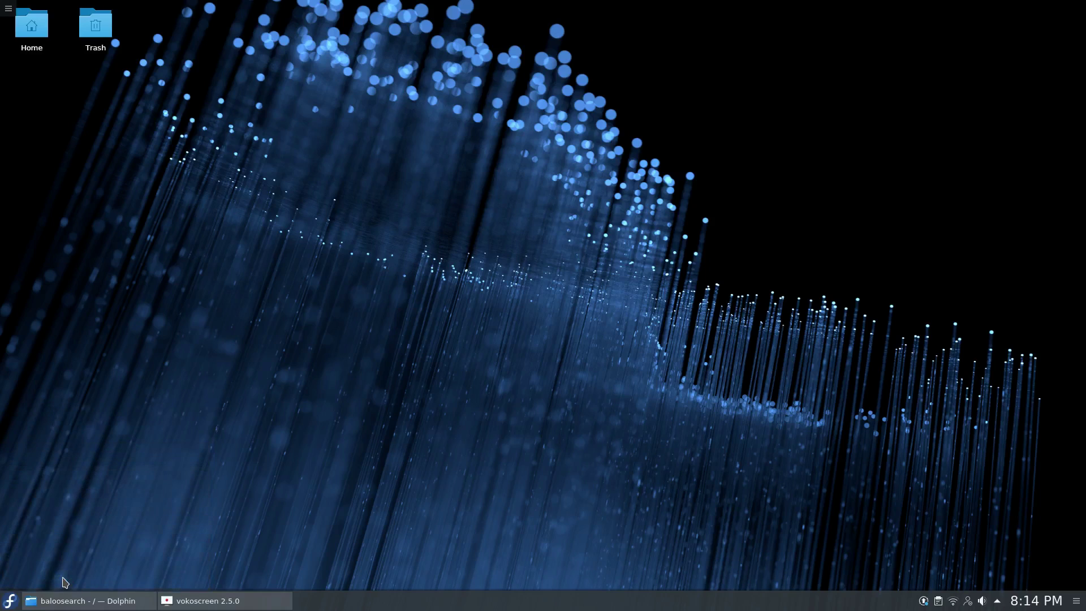
List the Application Launcher's categories, look inside Settings, then return to All Applications
{"action": "left_click", "coordinate": [10, 602]}
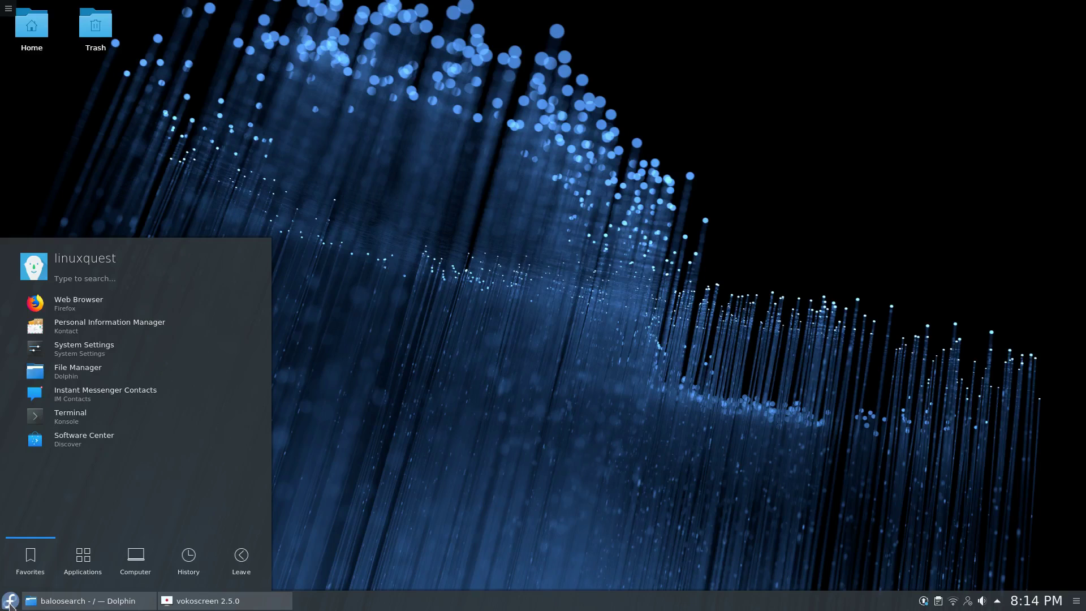
{"action": "left_click", "coordinate": [84, 561]}
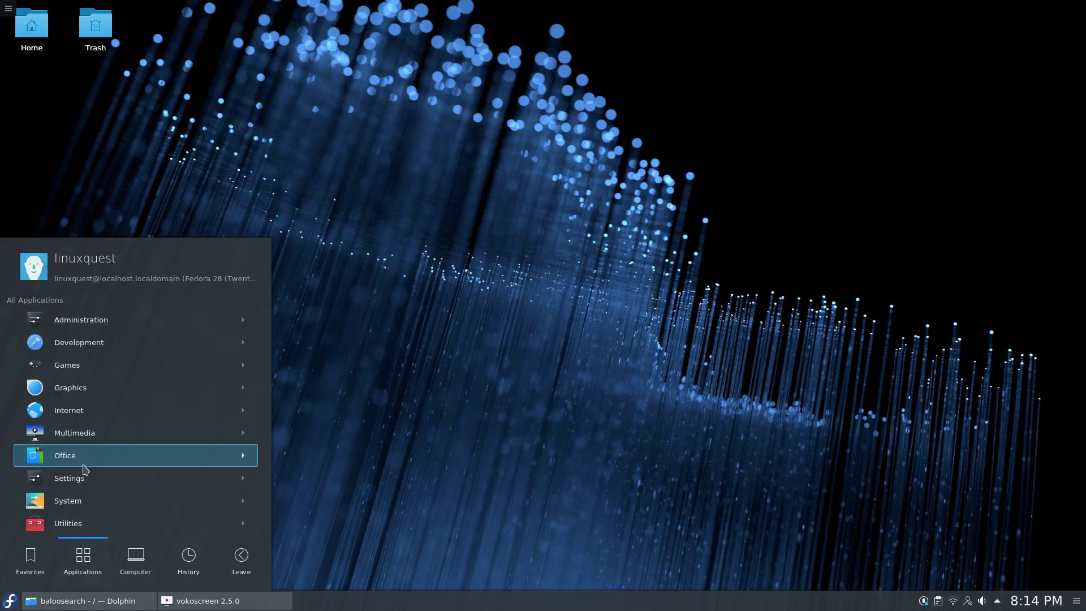
{"action": "left_click", "coordinate": [84, 478]}
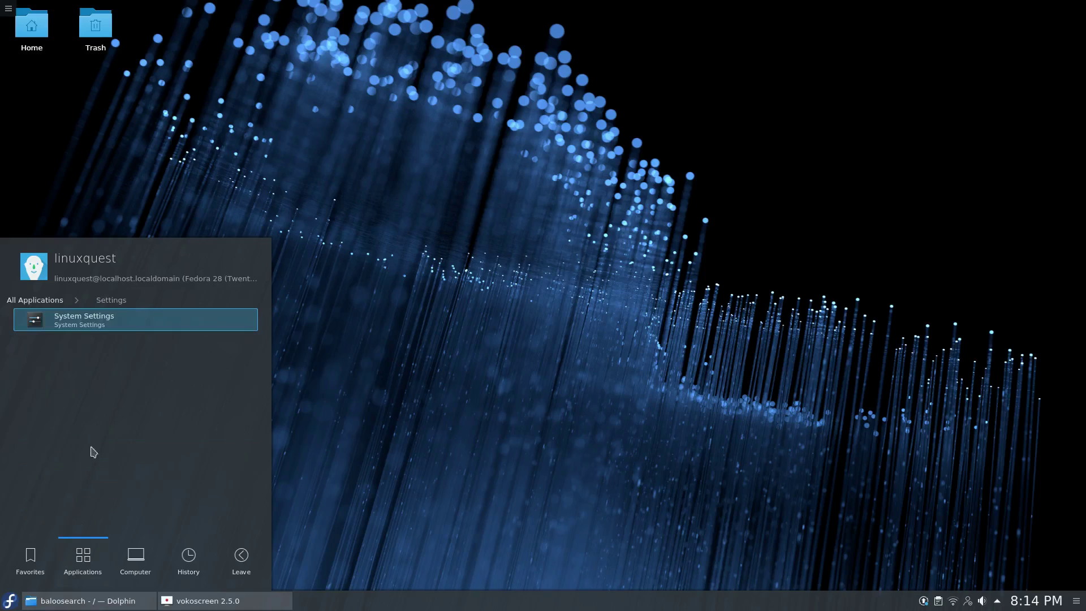
{"action": "left_click", "coordinate": [49, 302]}
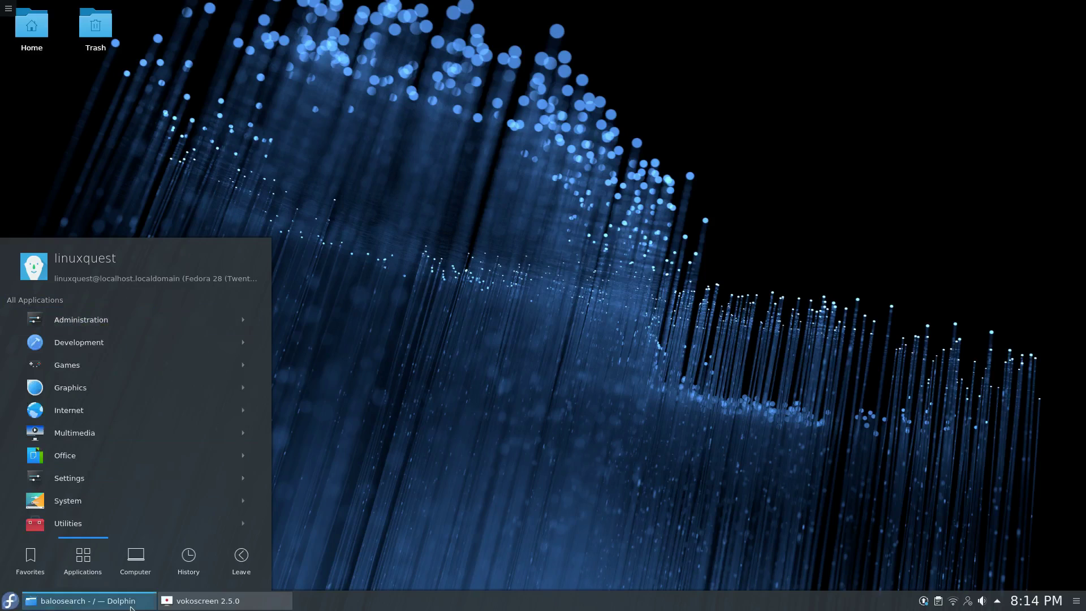
Switch the panel launcher to the full-screen Application Dashboard
{"action": "left_click", "coordinate": [380, 511]}
{"action": "right_click", "coordinate": [11, 600]}
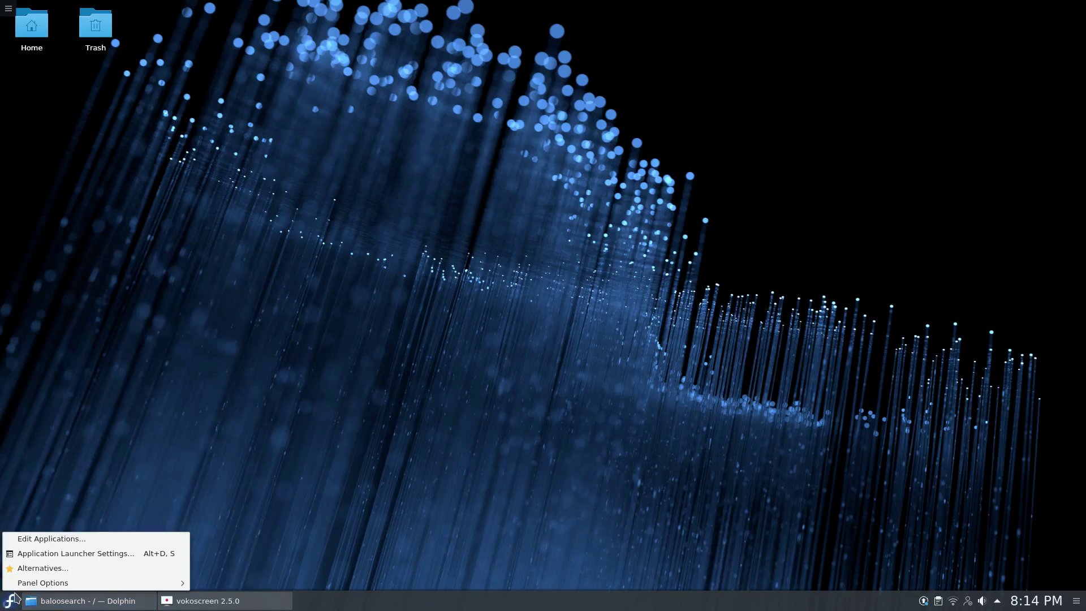
{"action": "left_click", "coordinate": [26, 568]}
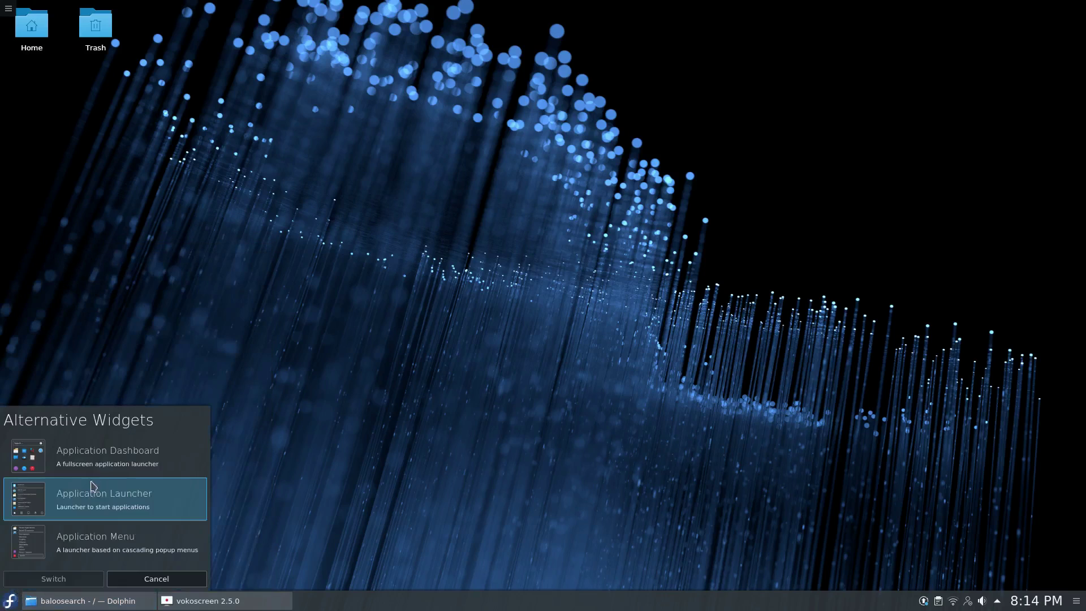
{"action": "left_click", "coordinate": [99, 454]}
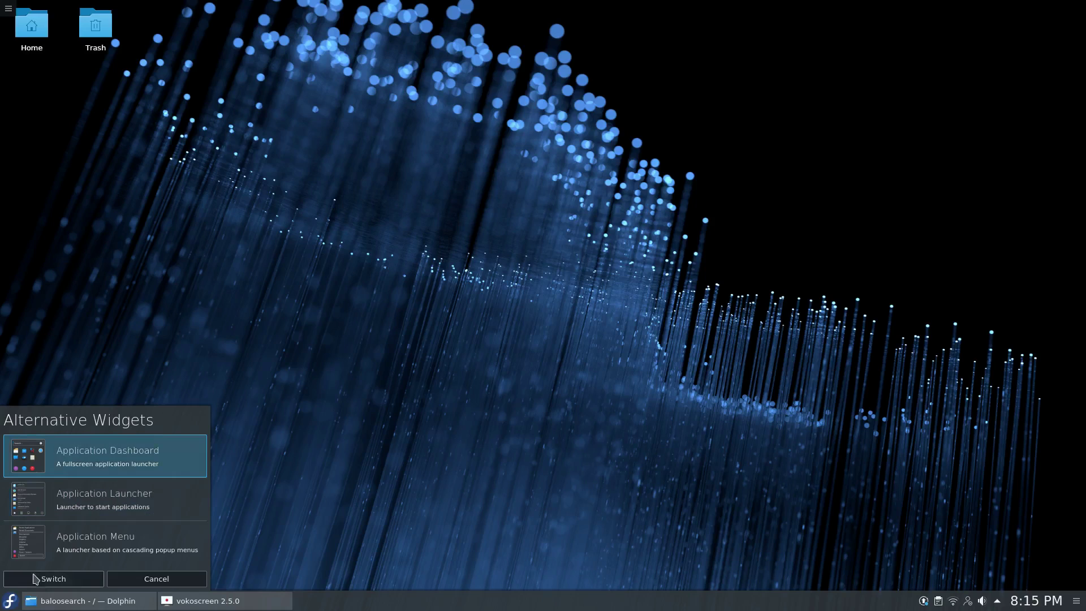
{"action": "left_click", "coordinate": [51, 579]}
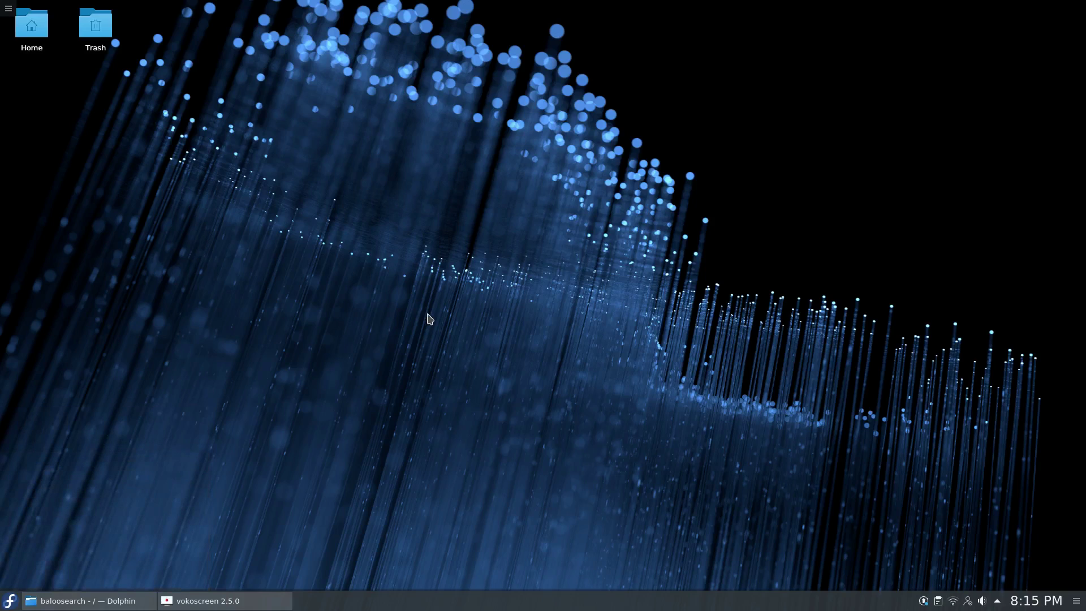
Browse the dashboard's Recent Documents and All Applications, then close it
{"action": "left_click", "coordinate": [10, 600]}
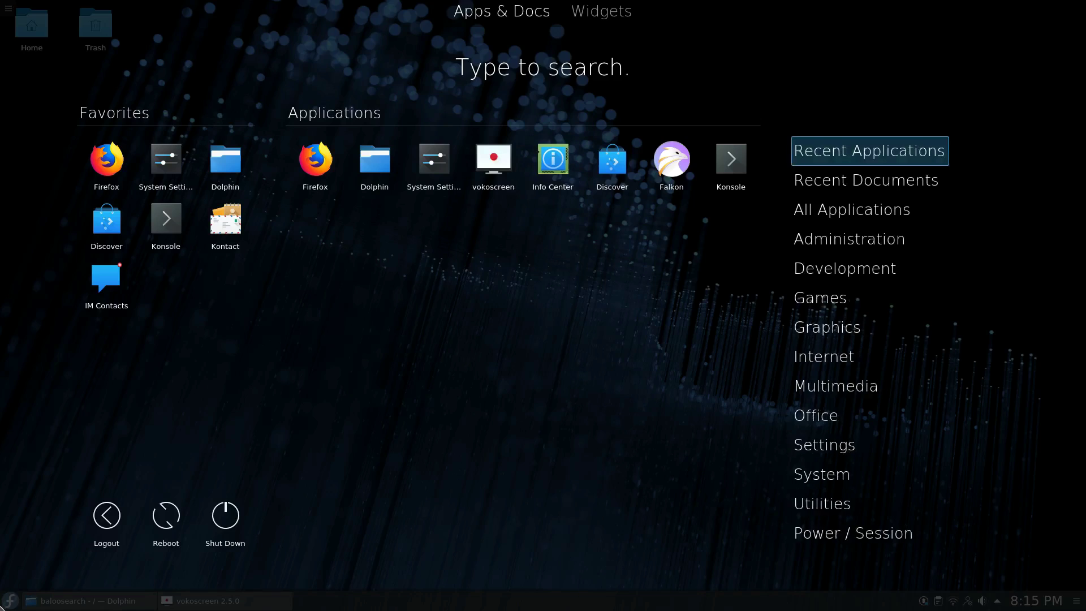
{"action": "left_click", "coordinate": [859, 182]}
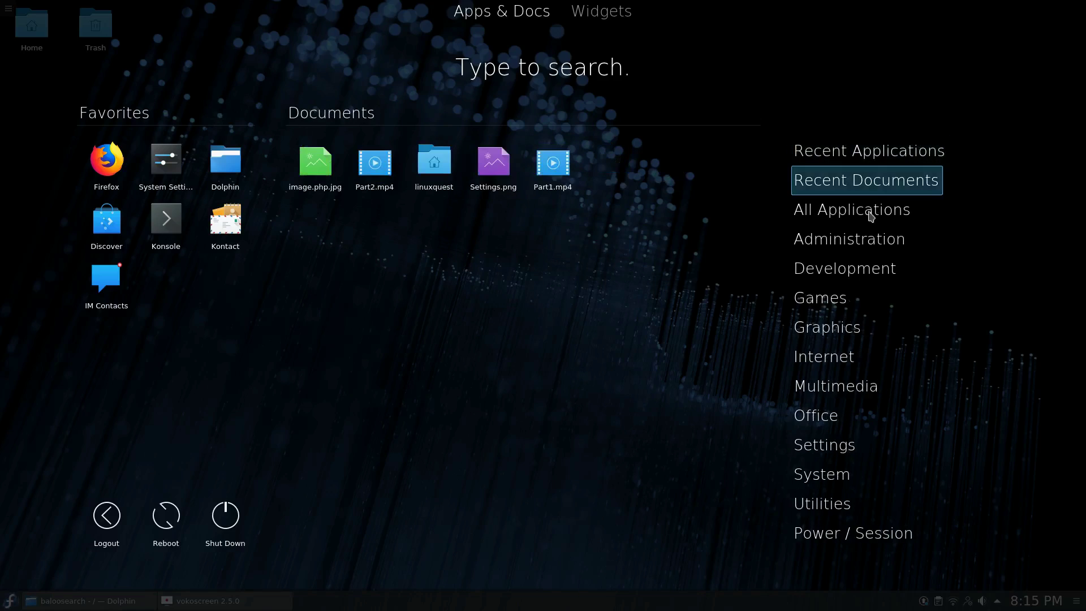
{"action": "left_click", "coordinate": [865, 212]}
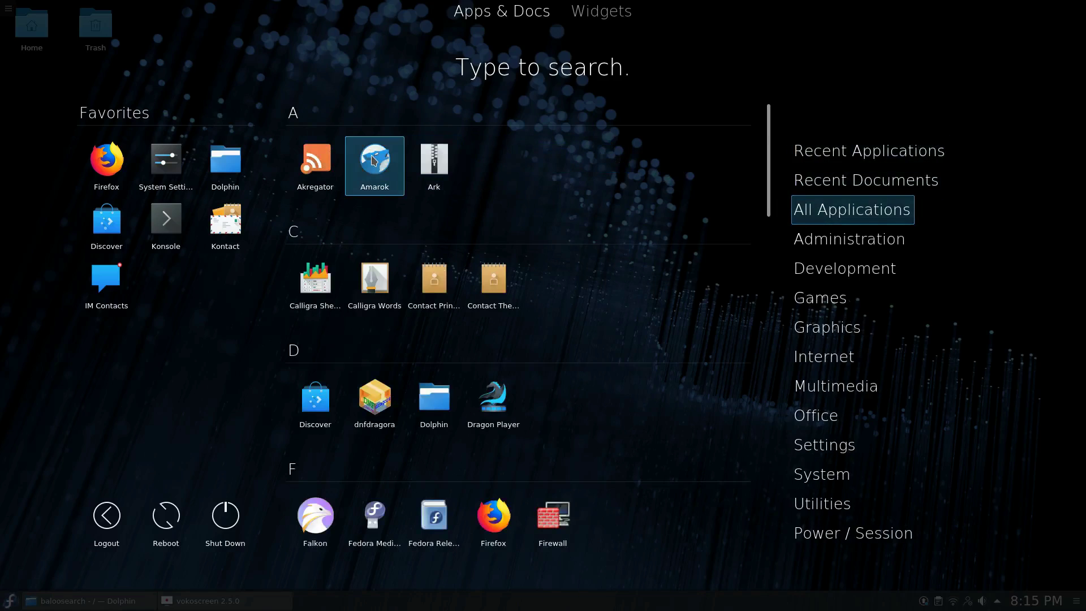
{"action": "scroll", "coordinate": [542, 362], "scroll_direction": "down", "scroll_amount": 1}
{"action": "scroll", "coordinate": [543, 361], "scroll_direction": "up", "scroll_amount": 1}
{"action": "scroll", "coordinate": [543, 361], "scroll_direction": "down", "scroll_amount": 1}
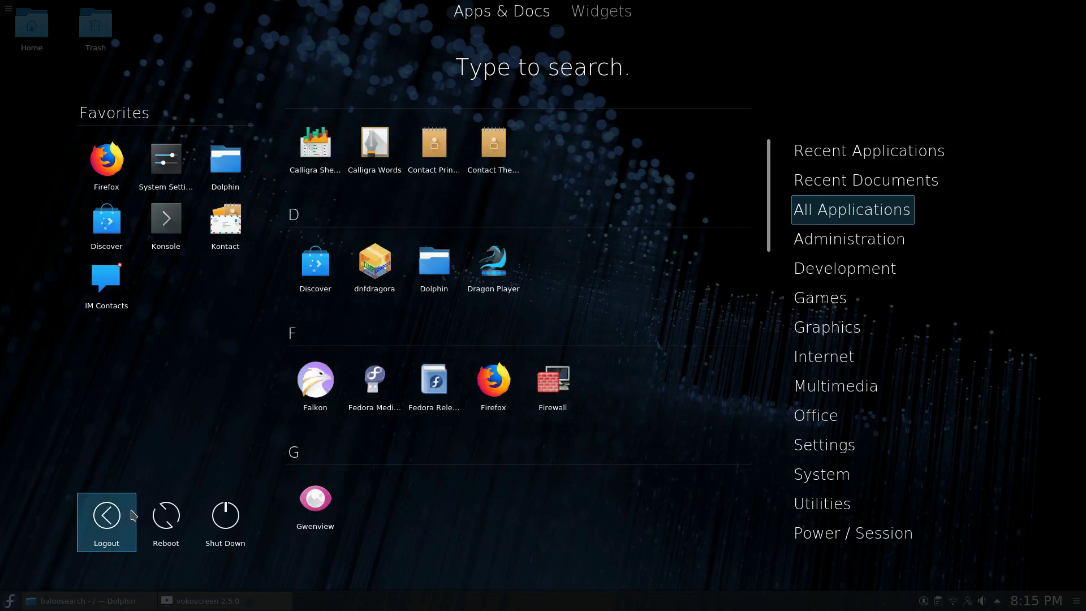
{"action": "left_click", "coordinate": [162, 382]}
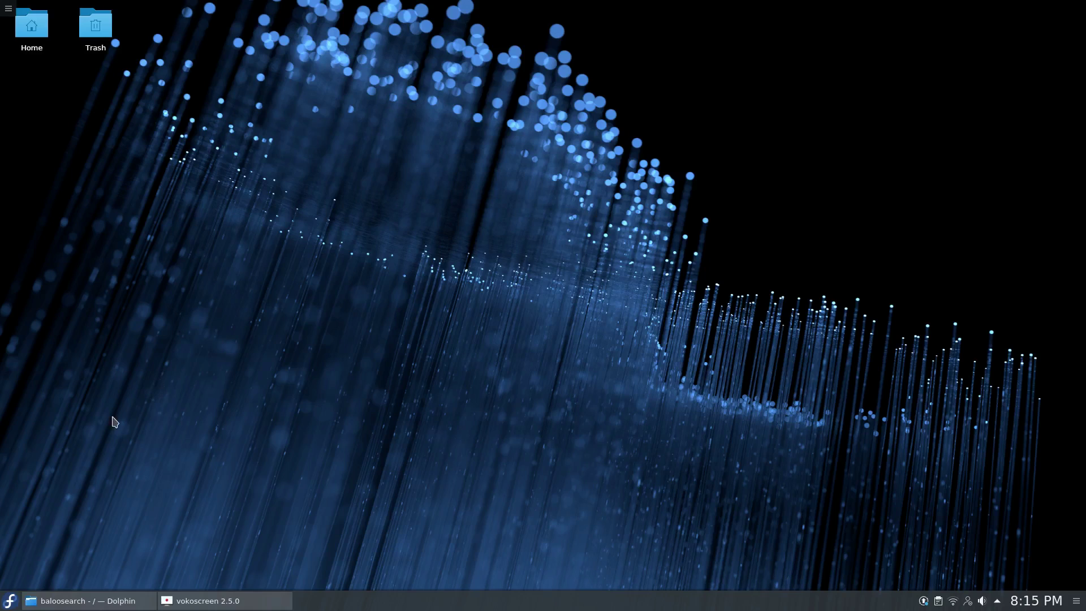
Switch the panel launcher to the cascading Application Menu through Alternatives
{"action": "right_click", "coordinate": [1, 608]}
{"action": "left_click", "coordinate": [24, 575]}
{"action": "left_click", "coordinate": [72, 546]}
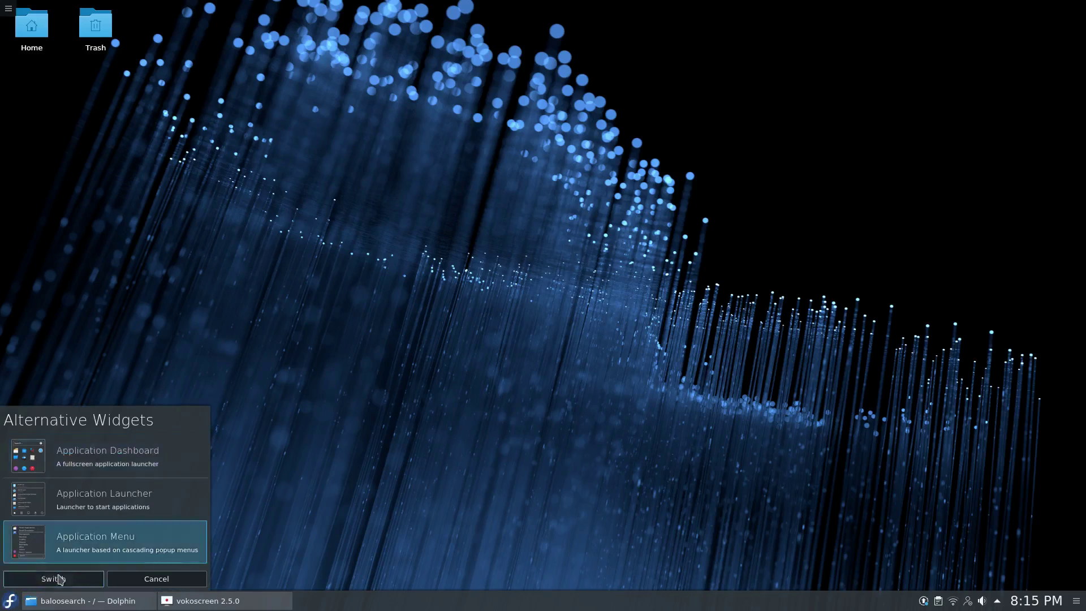
{"action": "left_click", "coordinate": [62, 578]}
Open the Application Menu to check its Power / Session entries, then close it
{"action": "left_click", "coordinate": [11, 600]}
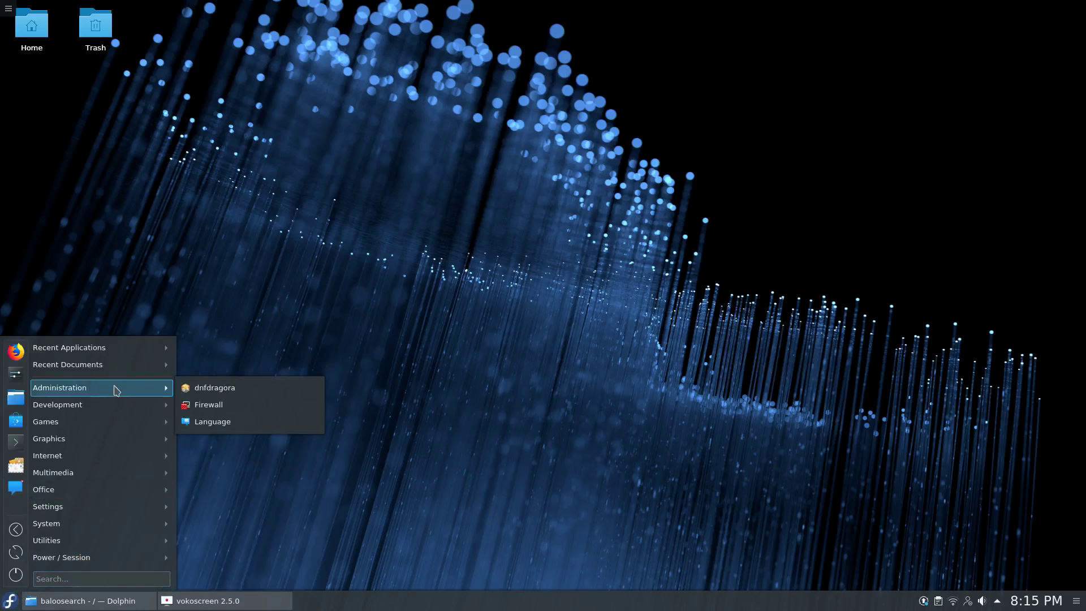
{"action": "mouse_move", "coordinate": [110, 564]}
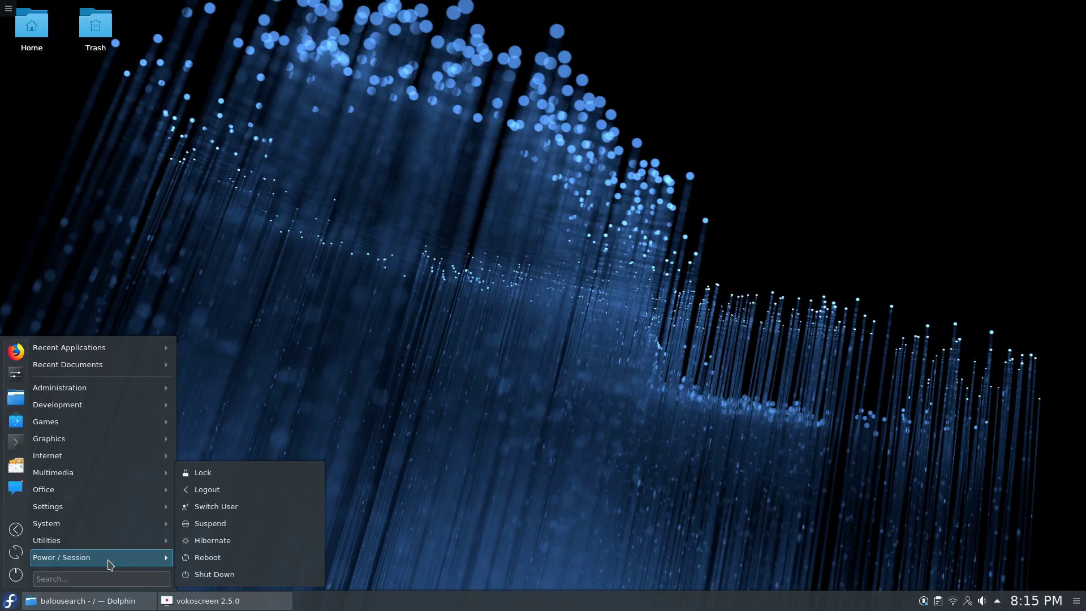
{"action": "left_click", "coordinate": [499, 407]}
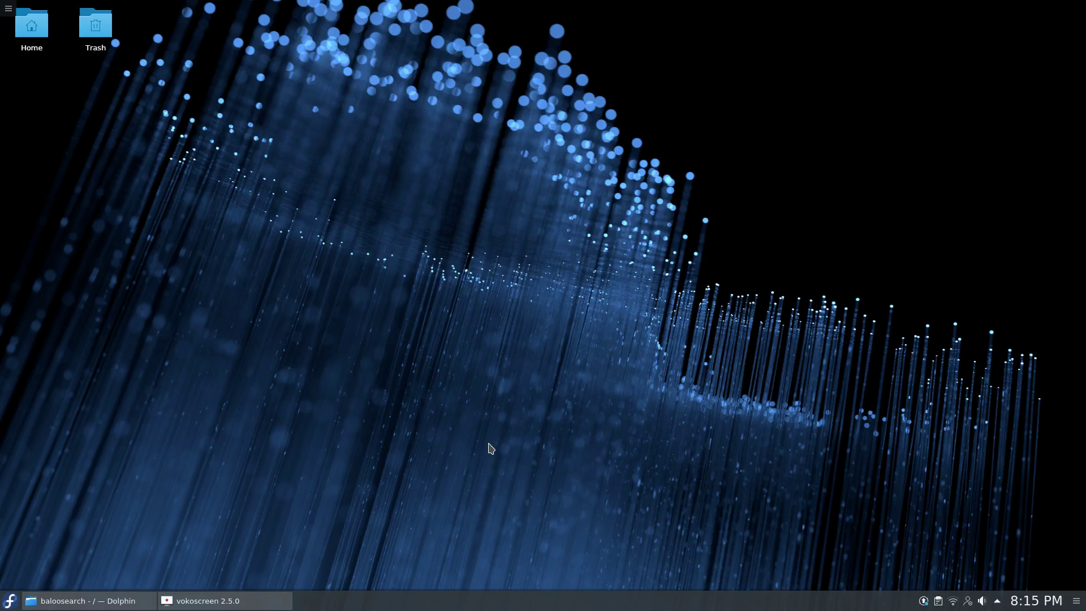
Open the Home folder in Dolphin, go into Pictures, and open 04 Nautilus File Manager.jpg
{"action": "left_click", "coordinate": [37, 39]}
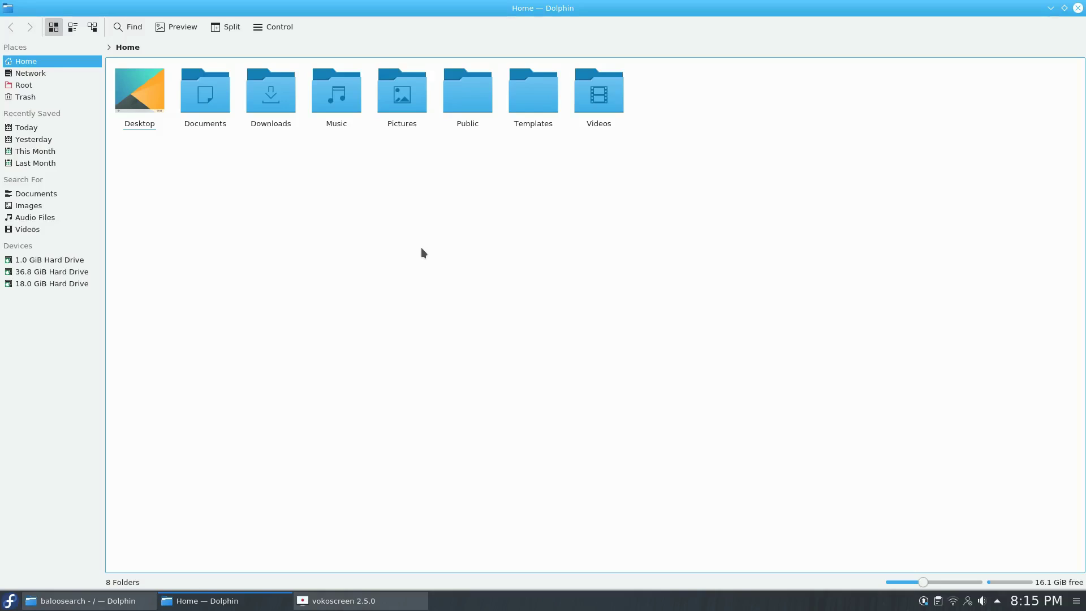
{"action": "left_click", "coordinate": [262, 28]}
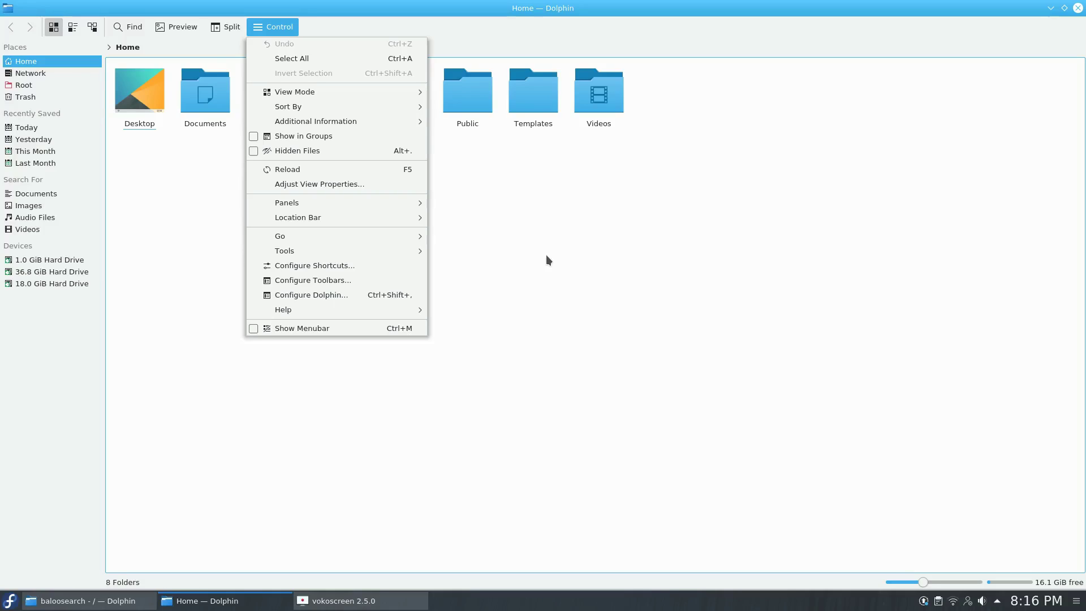
{"action": "key", "text": "Escape"}
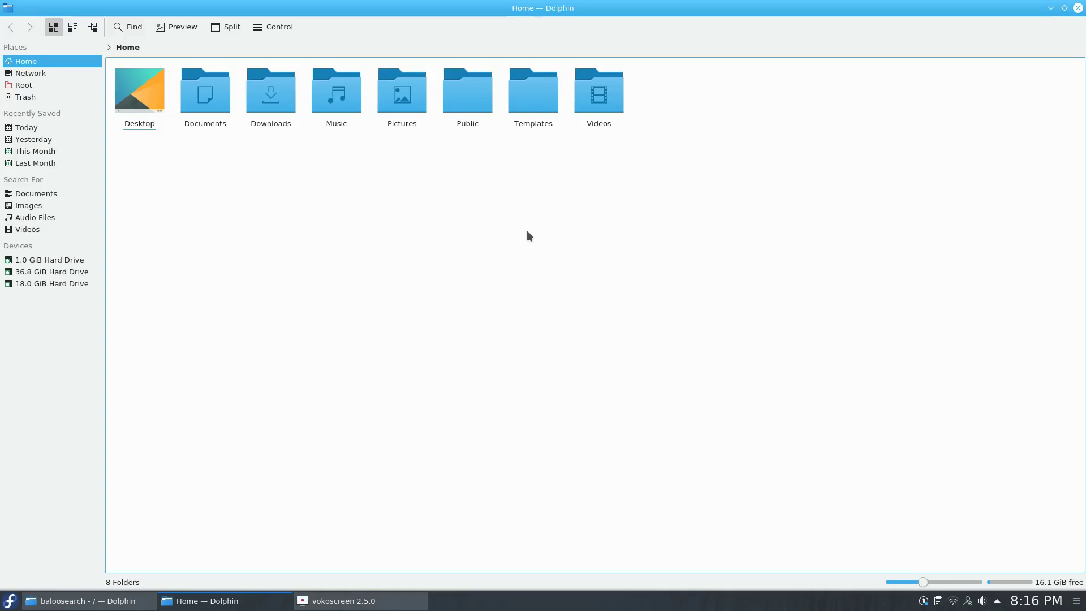
{"action": "left_click", "coordinate": [164, 596]}
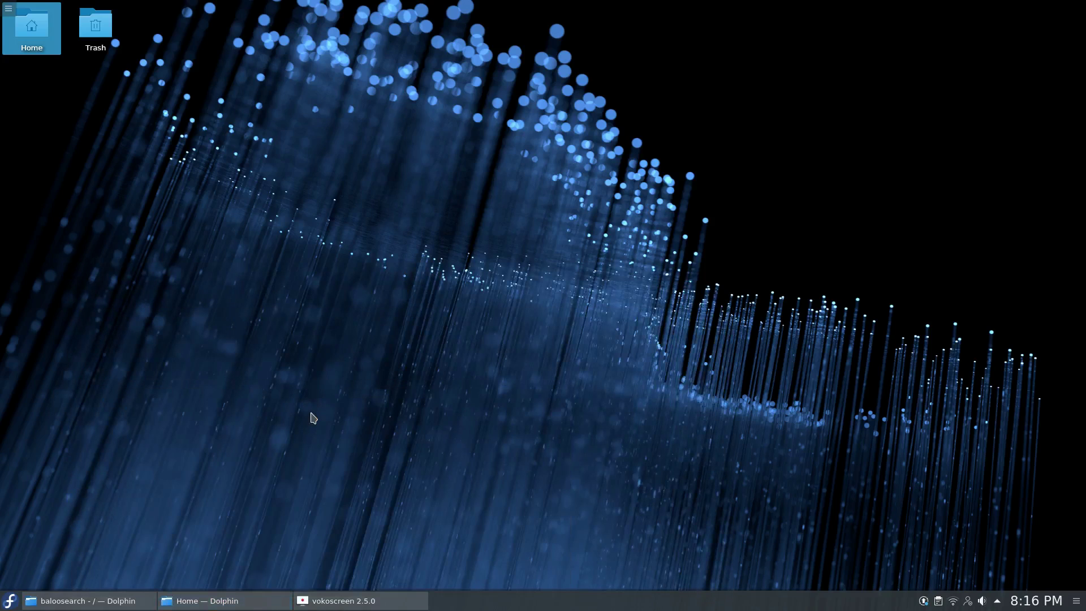
{"action": "left_click", "coordinate": [212, 607]}
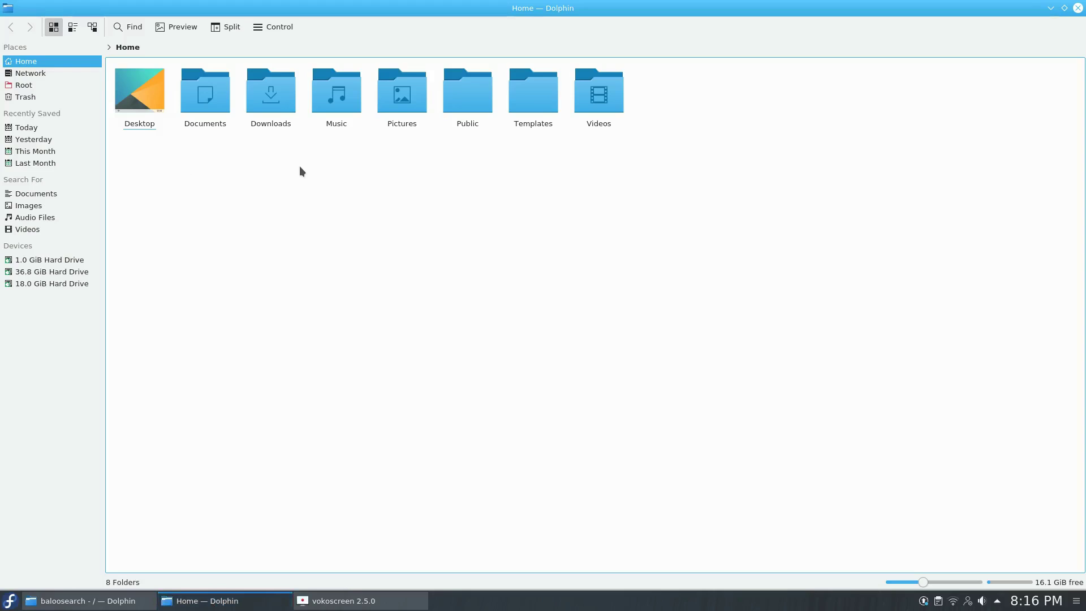
{"action": "left_click", "coordinate": [407, 100]}
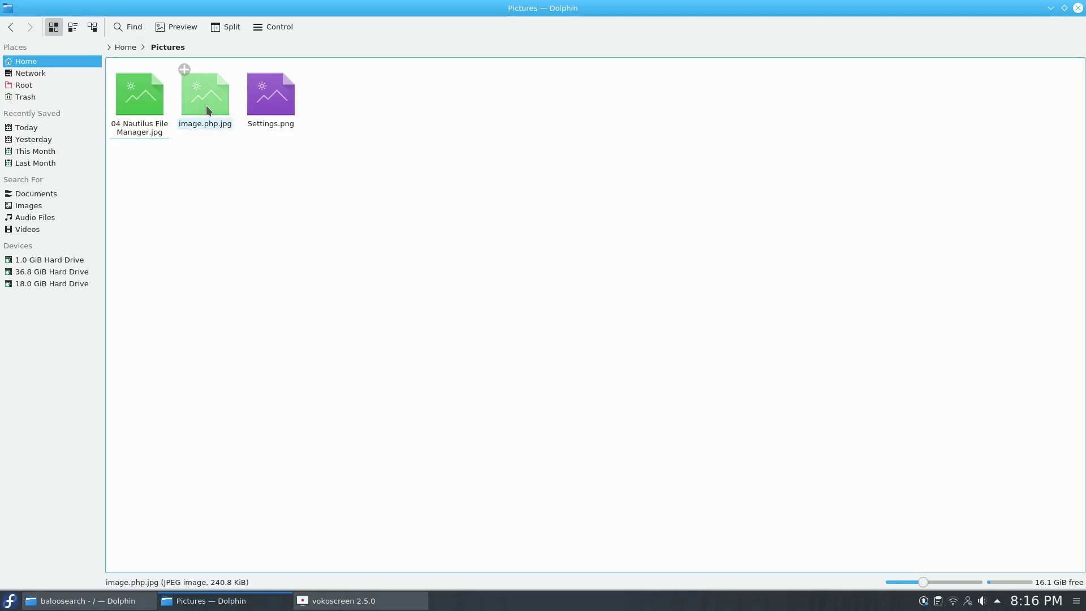
{"action": "left_click", "coordinate": [134, 99]}
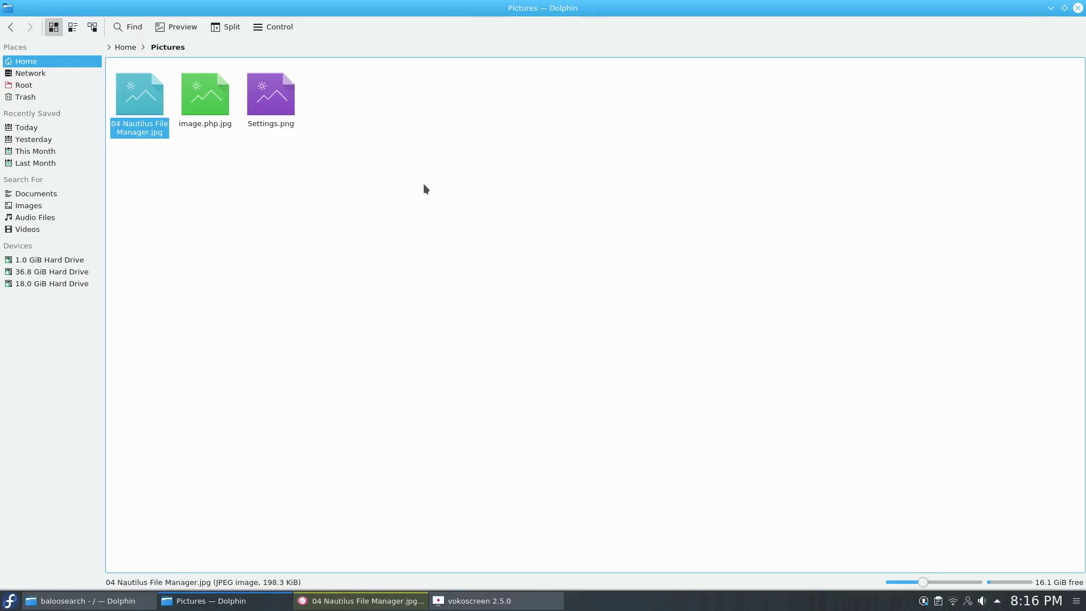
Bring the Gwenview window showing 04 Nautilus File Manager.jpg to the front
{"action": "left_click", "coordinate": [328, 600]}
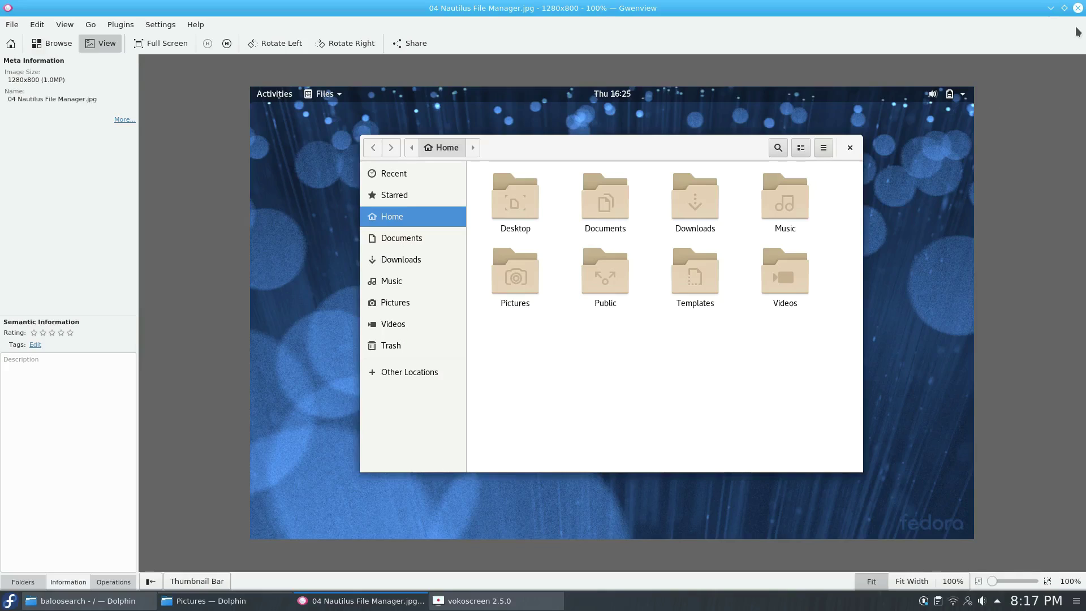
Close Gwenview and the Dolphin Pictures window
{"action": "left_click", "coordinate": [1077, 8]}
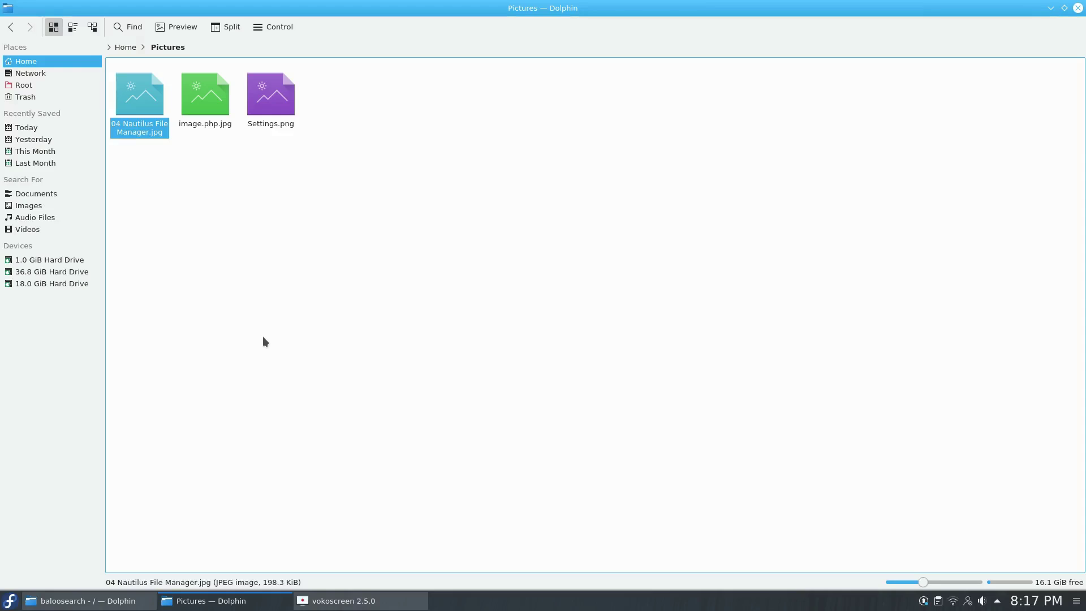
{"action": "left_click", "coordinate": [263, 336]}
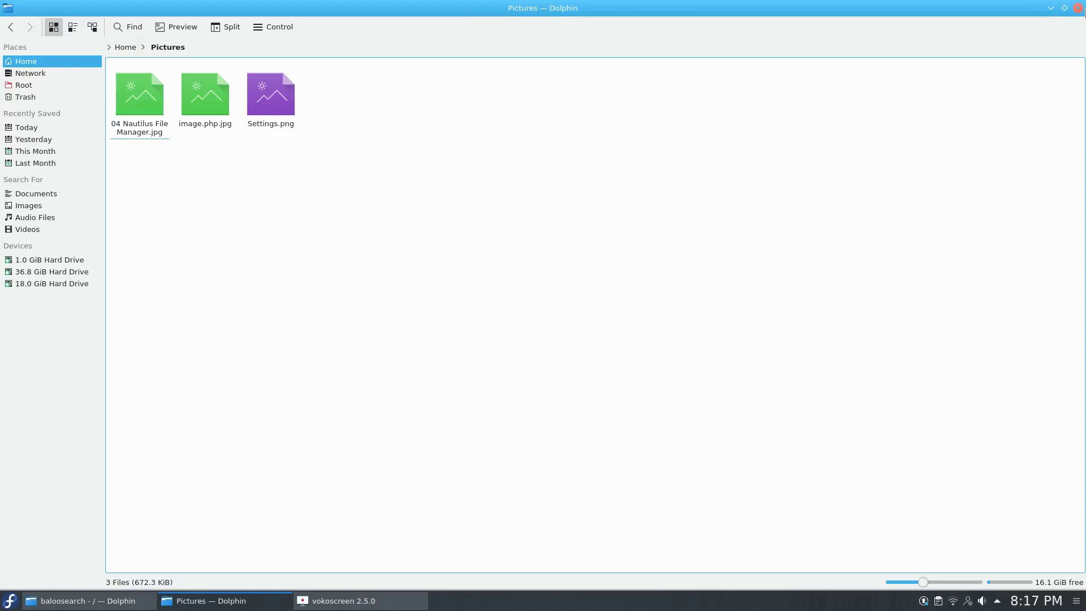
{"action": "left_click", "coordinate": [1077, 8]}
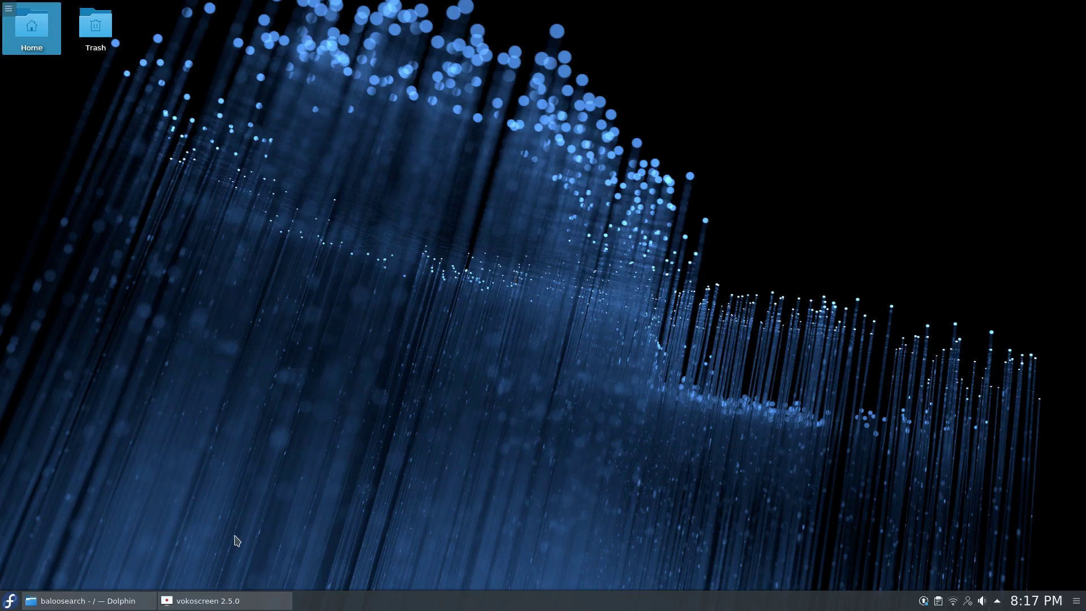
Launch System Settings from the launcher's Settings submenu and scan its sidebar categories
{"action": "left_click", "coordinate": [11, 599]}
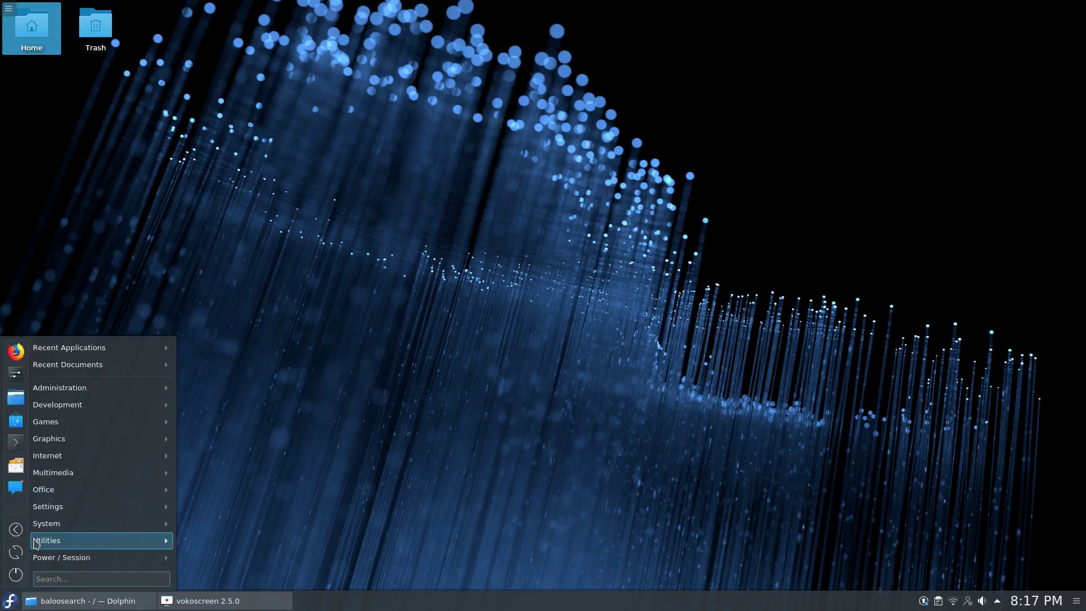
{"action": "mouse_move", "coordinate": [48, 526]}
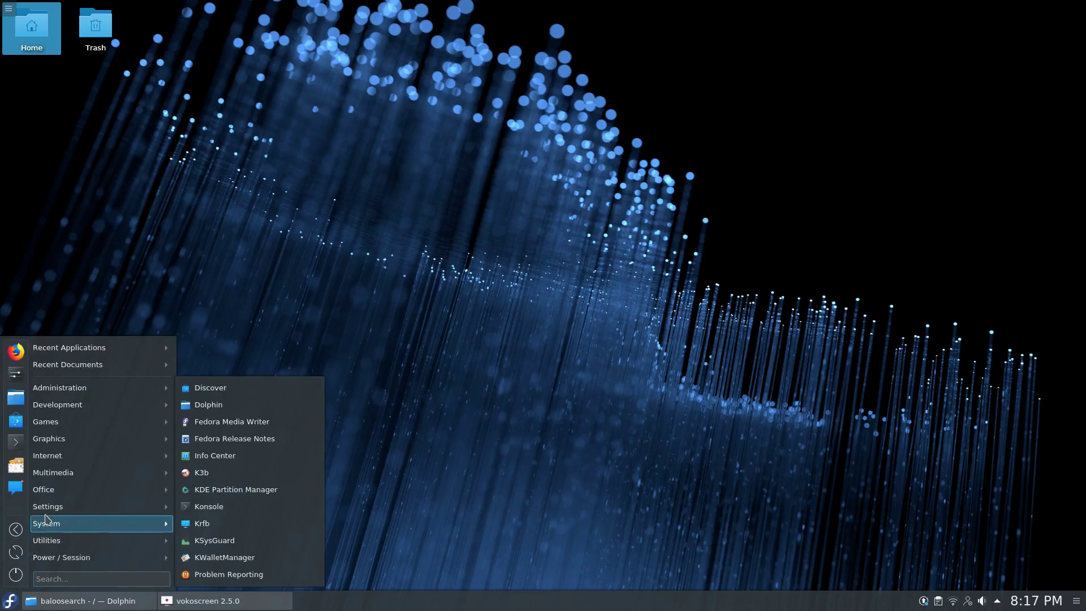
{"action": "left_click", "coordinate": [266, 506]}
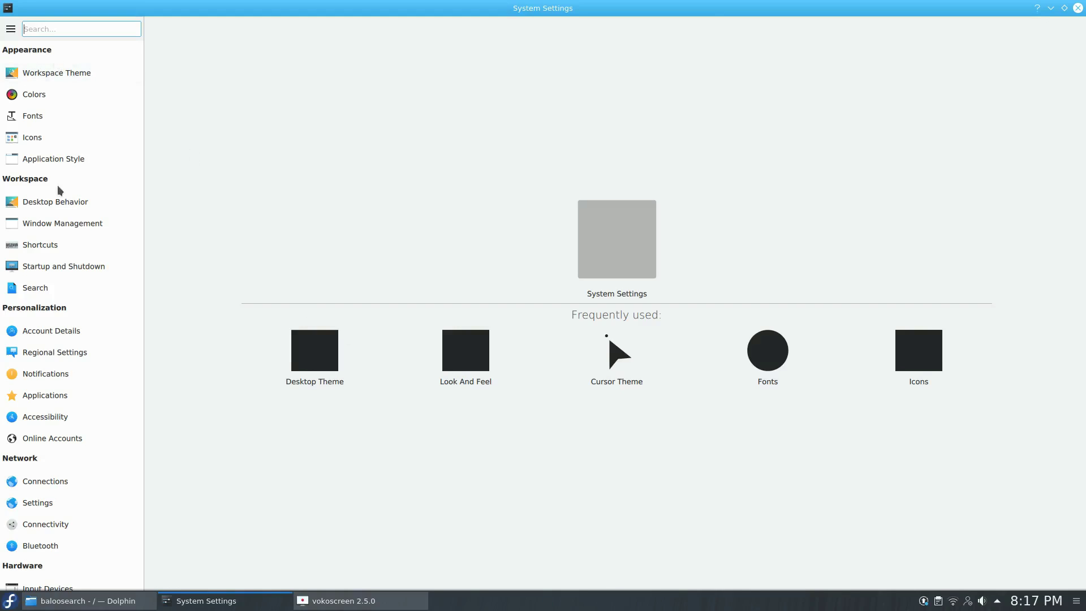
{"action": "scroll", "coordinate": [42, 500], "scroll_direction": "down", "scroll_amount": 3}
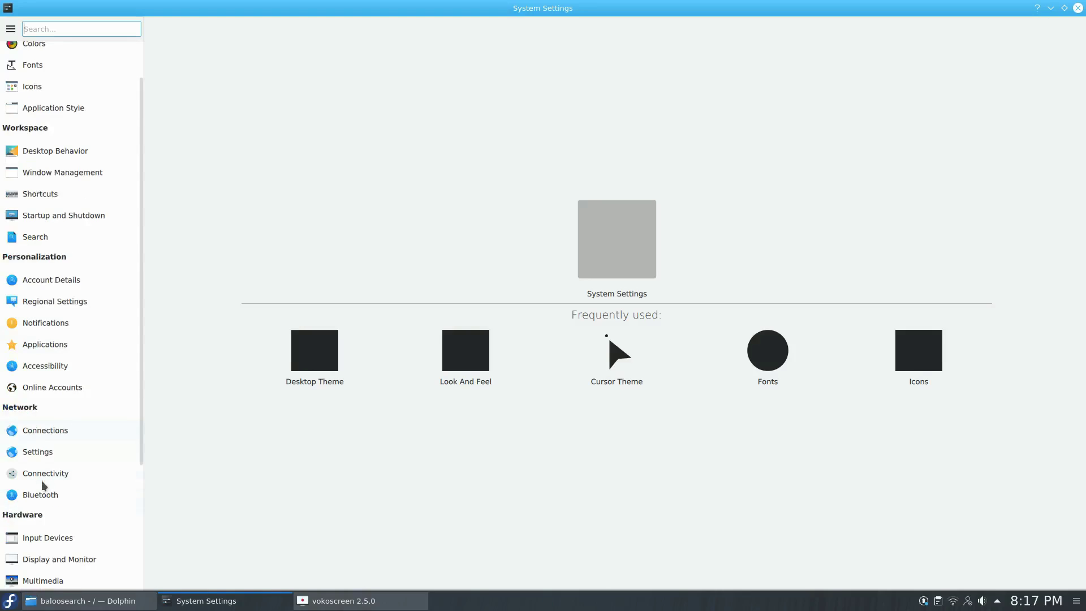
{"action": "scroll", "coordinate": [39, 504], "scroll_direction": "up", "scroll_amount": 3}
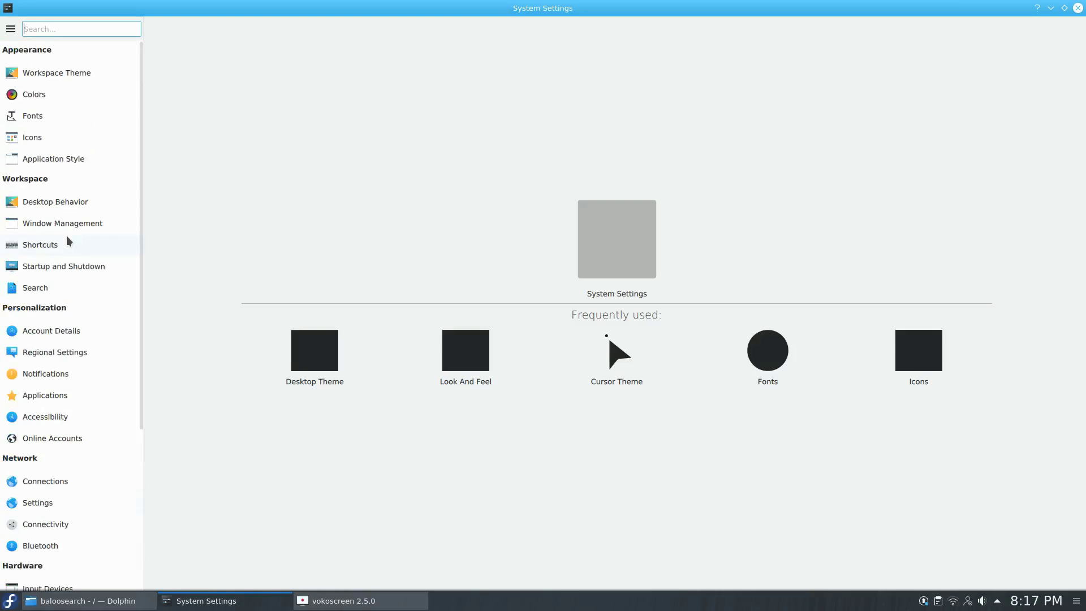
Apply the Fedora Twenty Eight desktop theme and preview the launcher on the desktop
{"action": "mouse_move", "coordinate": [62, 168]}
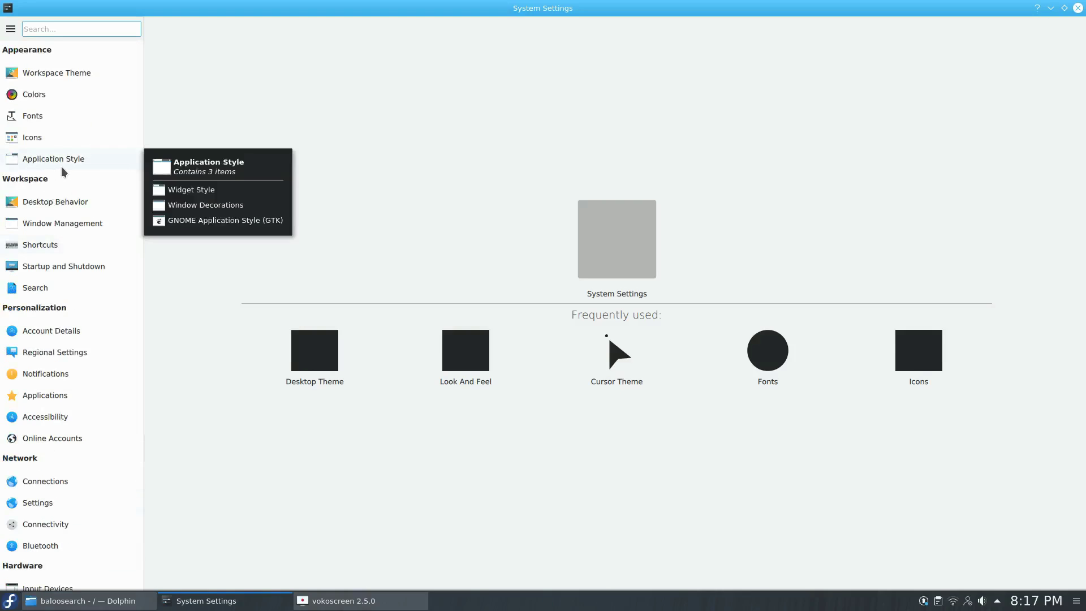
{"action": "left_click", "coordinate": [64, 69]}
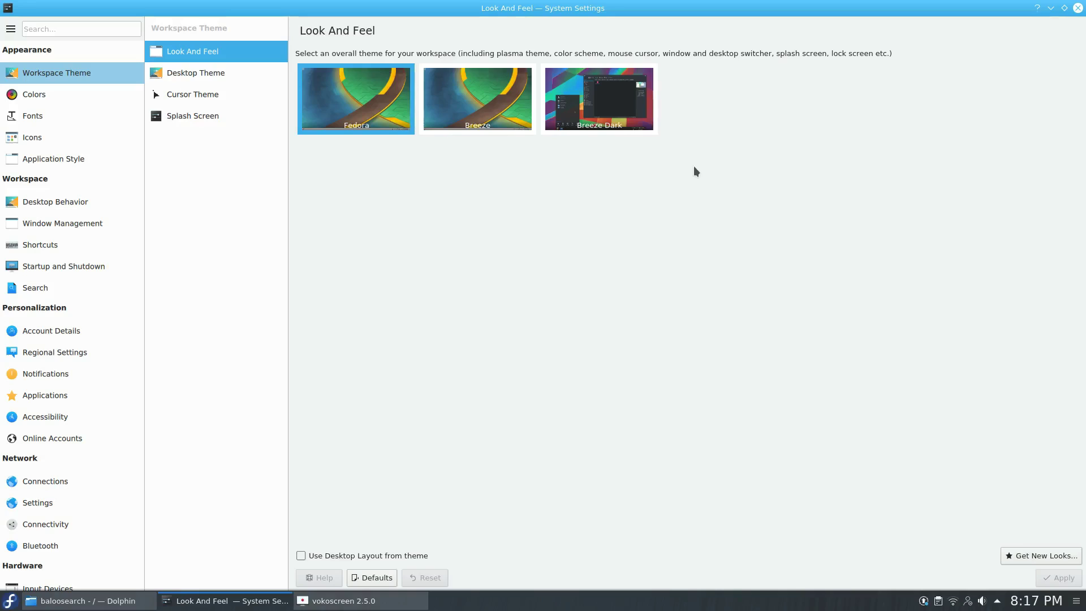
{"action": "left_click", "coordinate": [194, 76]}
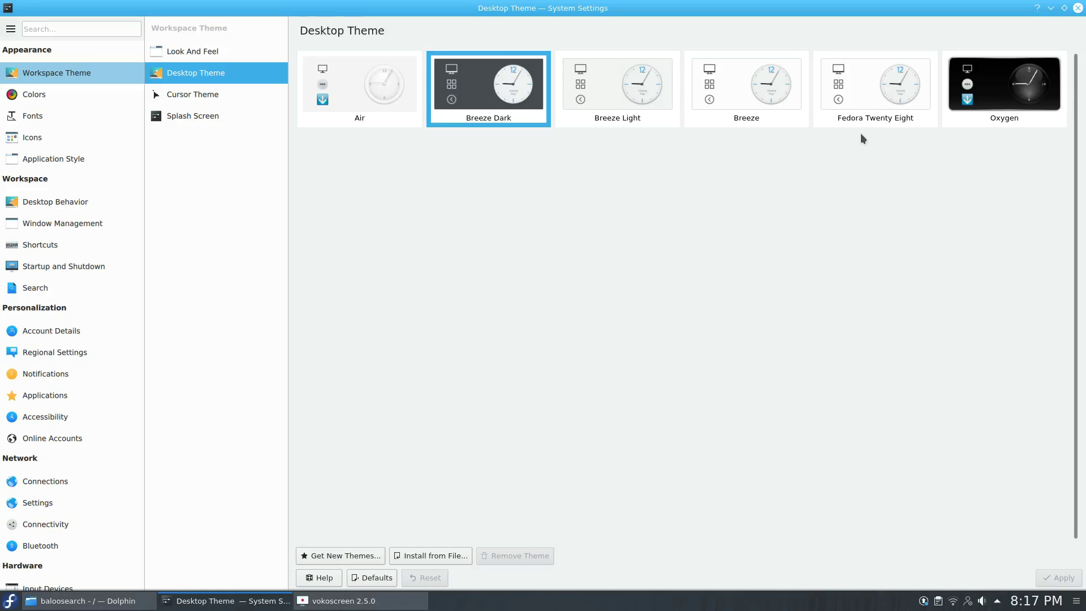
{"action": "left_click", "coordinate": [872, 99]}
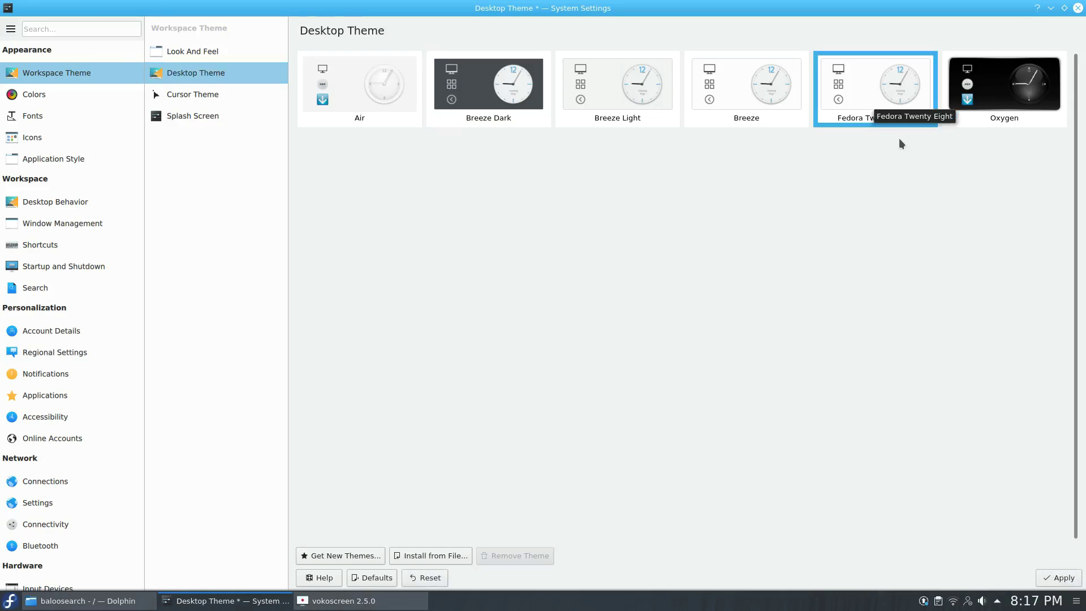
{"action": "left_click", "coordinate": [1058, 578]}
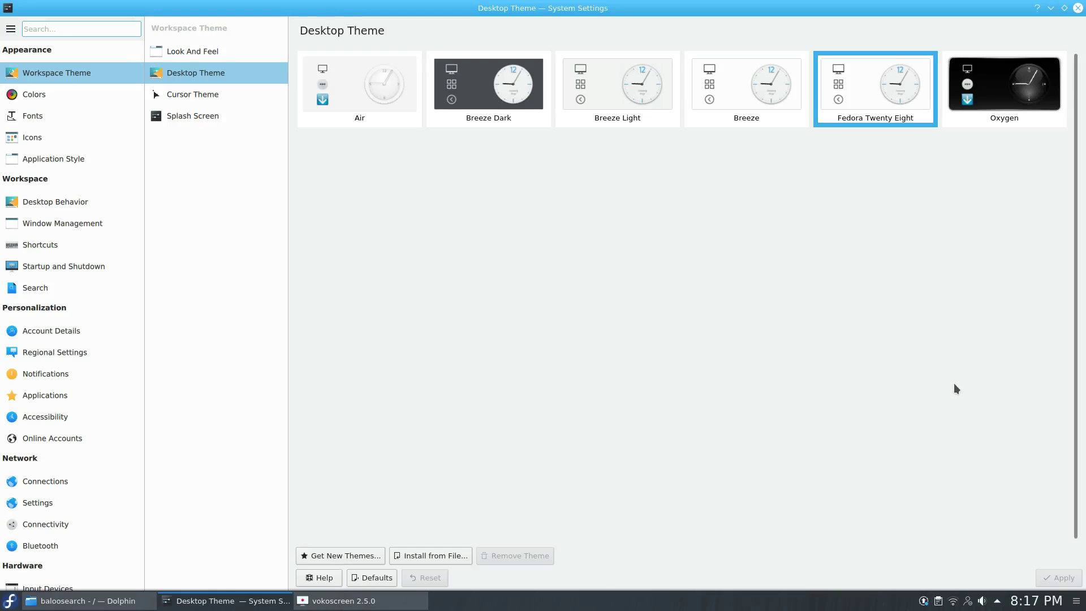
{"action": "left_click", "coordinate": [1050, 12]}
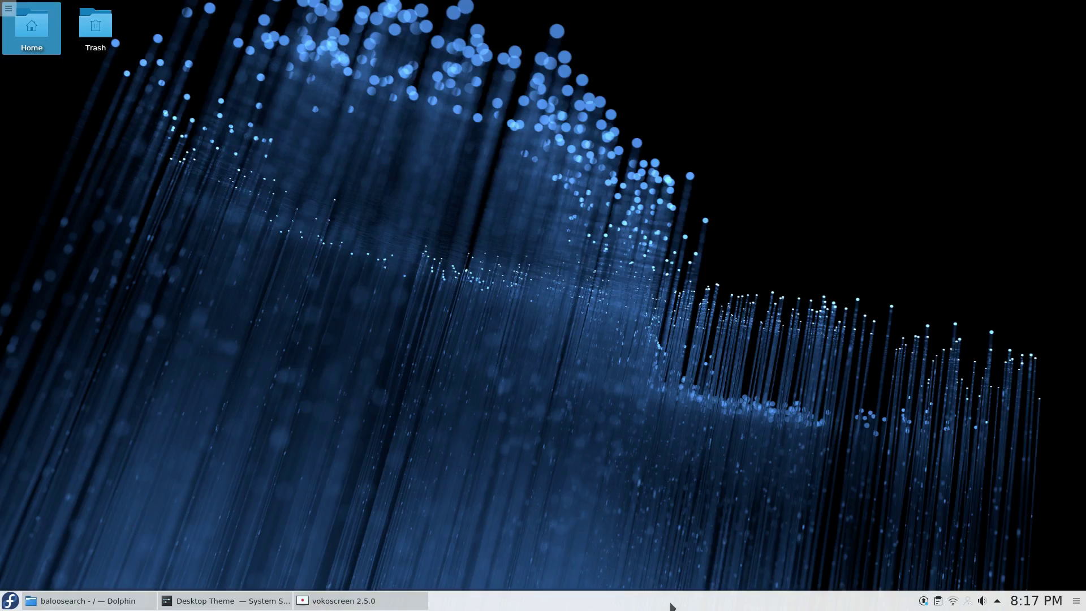
{"action": "left_click", "coordinate": [9, 599]}
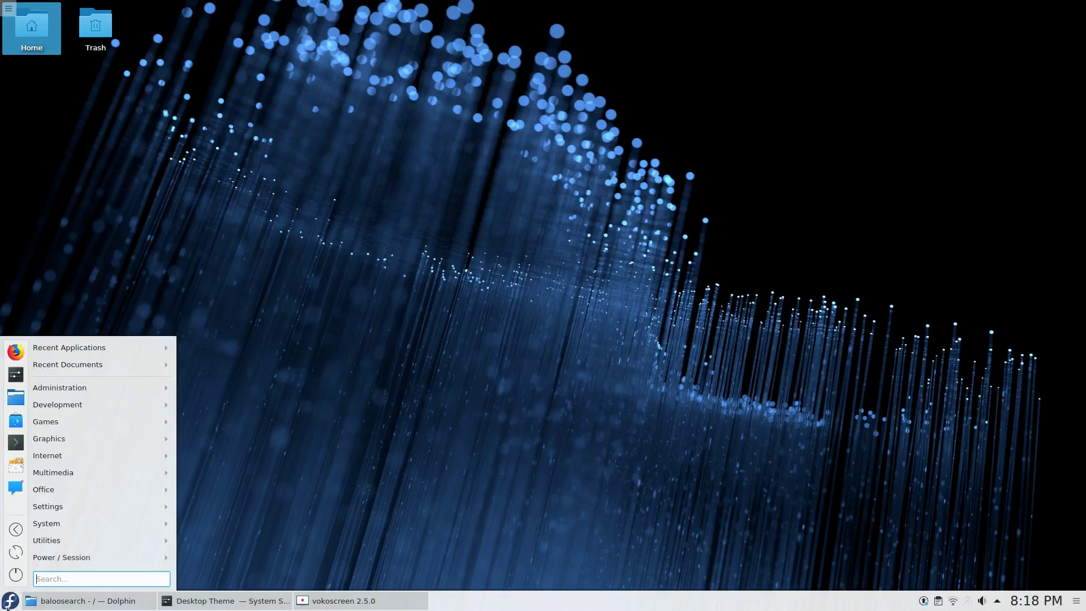
{"action": "left_click", "coordinate": [4, 606]}
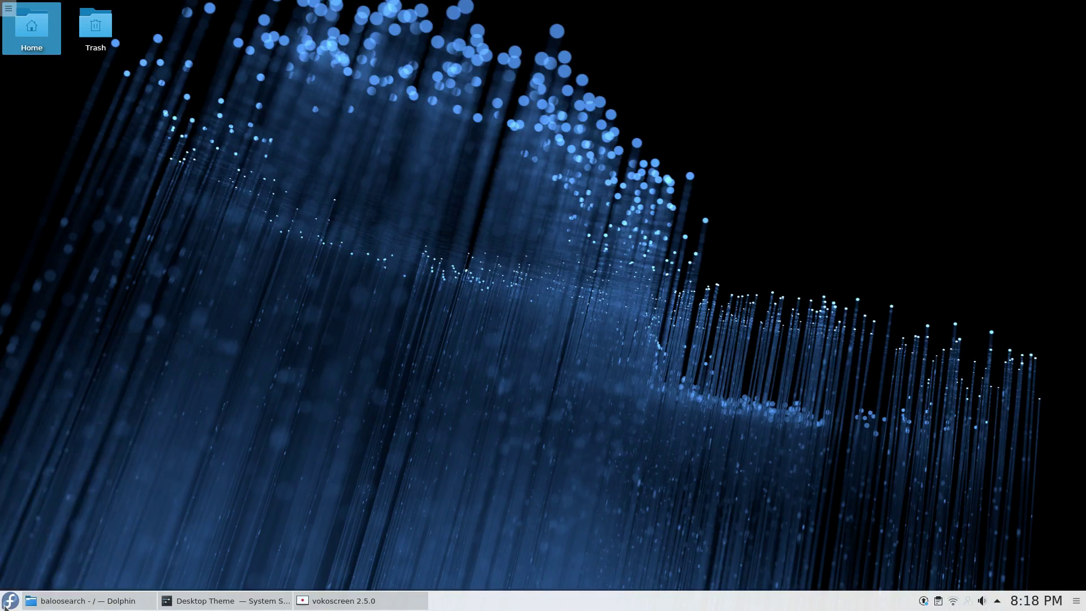
{"action": "left_click", "coordinate": [5, 606]}
{"action": "left_click", "coordinate": [5, 606]}
Apply Breeze Dark as both the Desktop Theme and the Look And Feel
{"action": "left_click", "coordinate": [263, 599]}
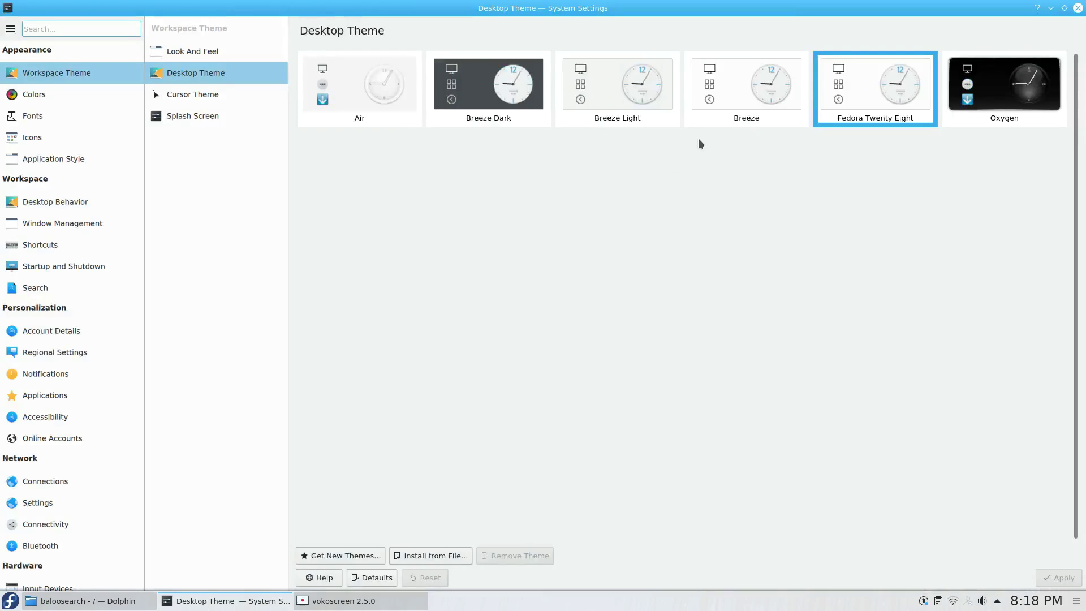
{"action": "left_click", "coordinate": [531, 106]}
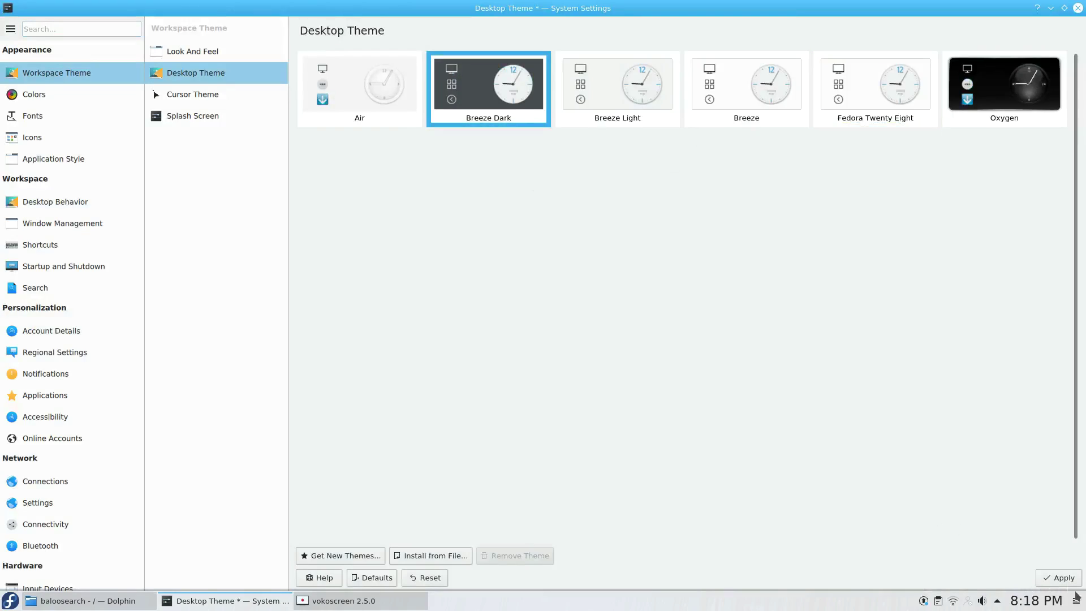
{"action": "left_click", "coordinate": [1060, 578]}
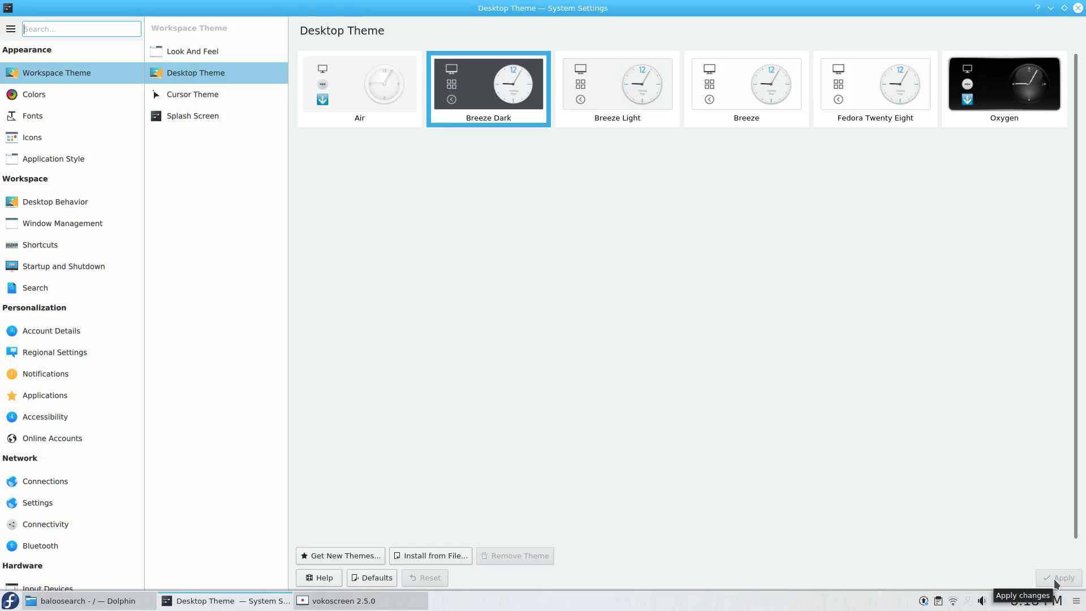
{"action": "left_click", "coordinate": [208, 55]}
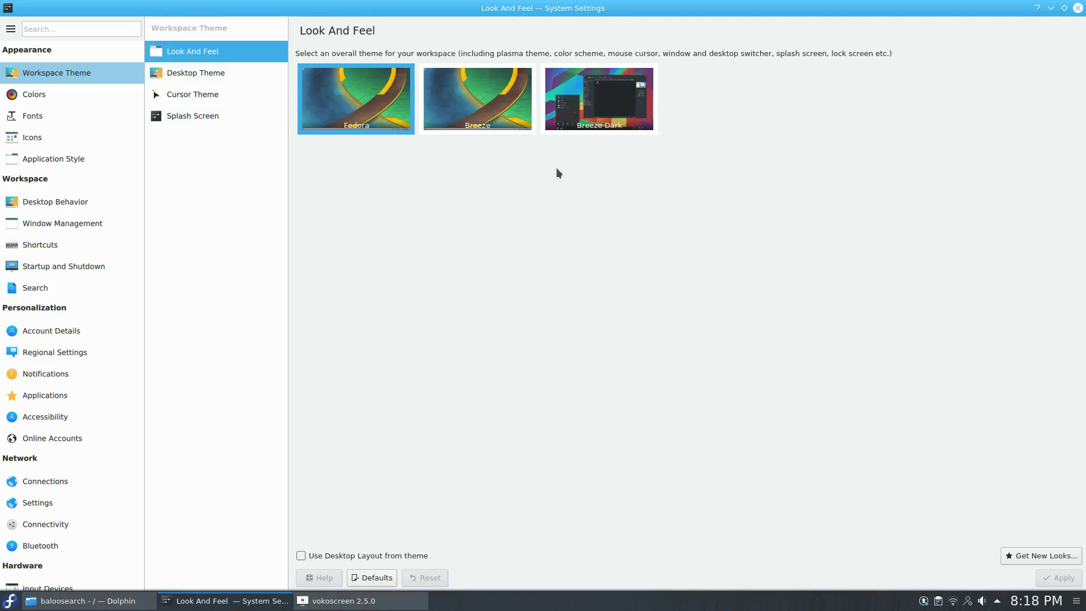
{"action": "left_click", "coordinate": [595, 104]}
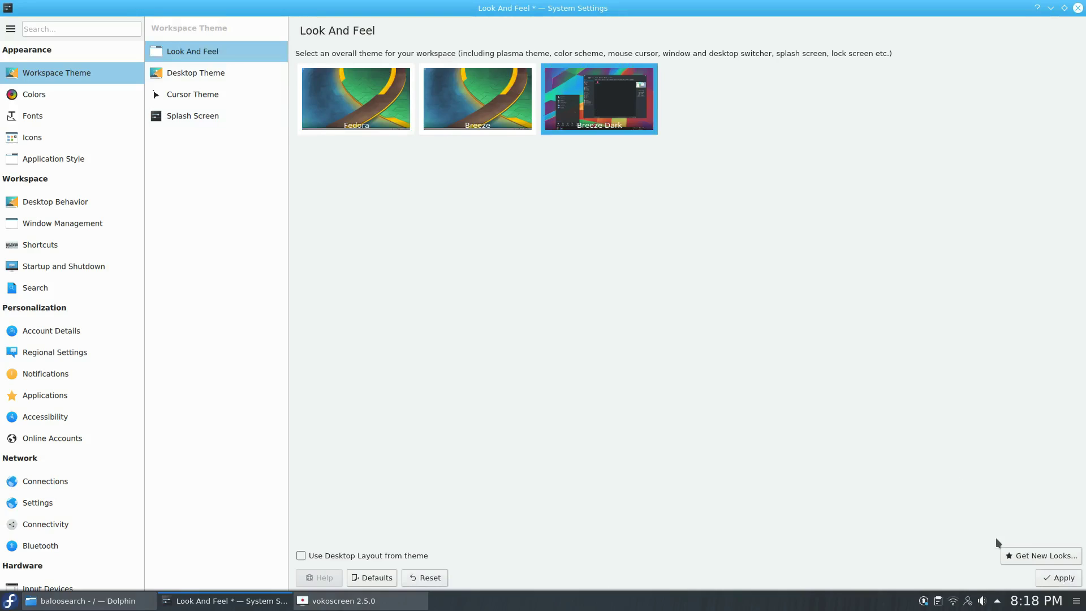
{"action": "left_click", "coordinate": [1065, 578]}
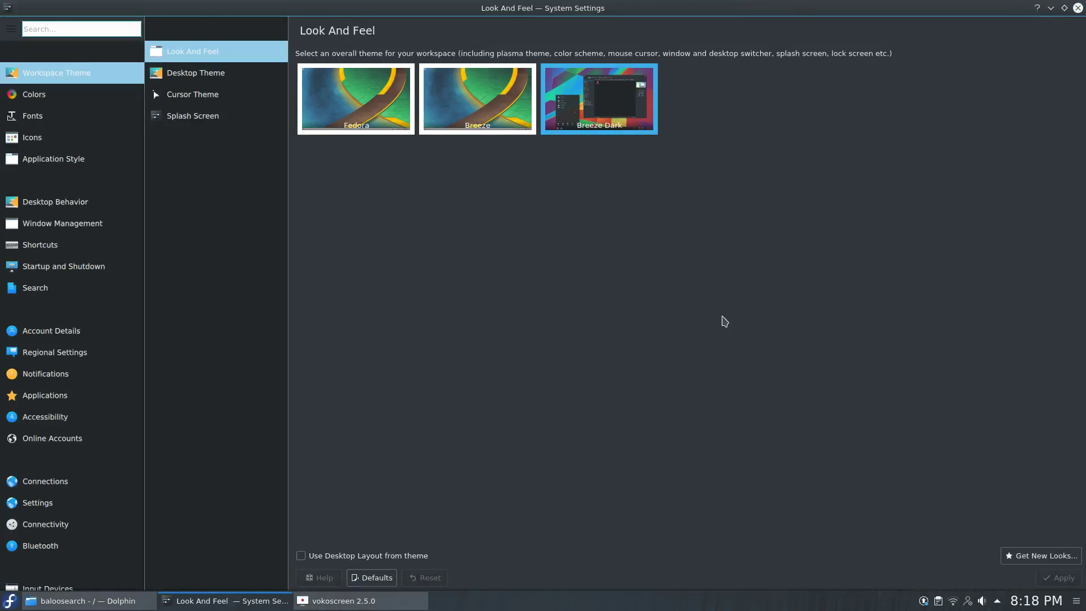
Close System Settings and browse the dark menu's Multimedia and Internet application lists
{"action": "left_click", "coordinate": [1077, 8]}
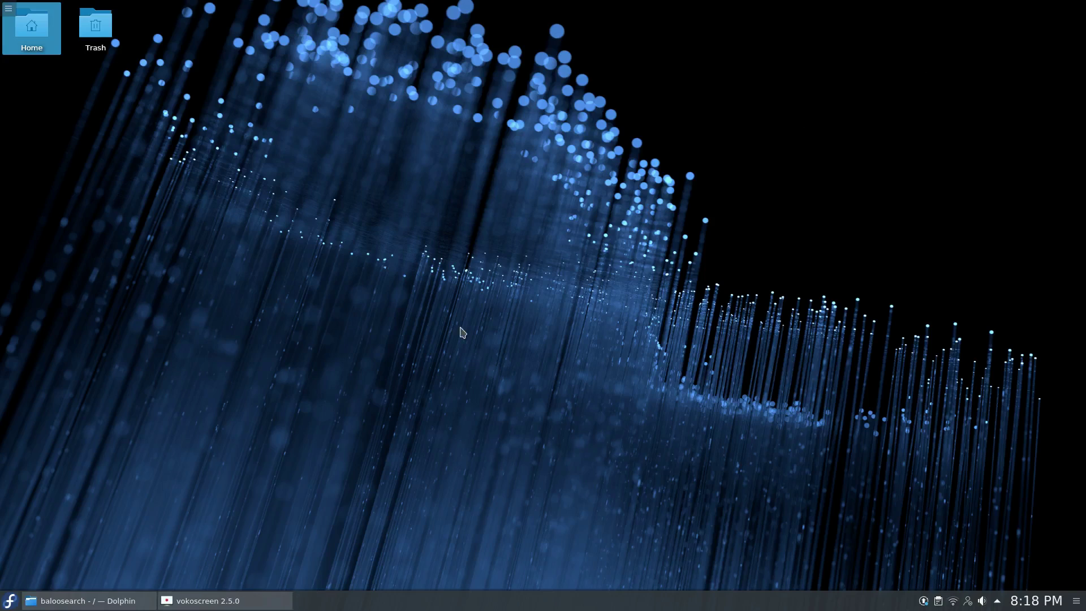
{"action": "left_click", "coordinate": [10, 601]}
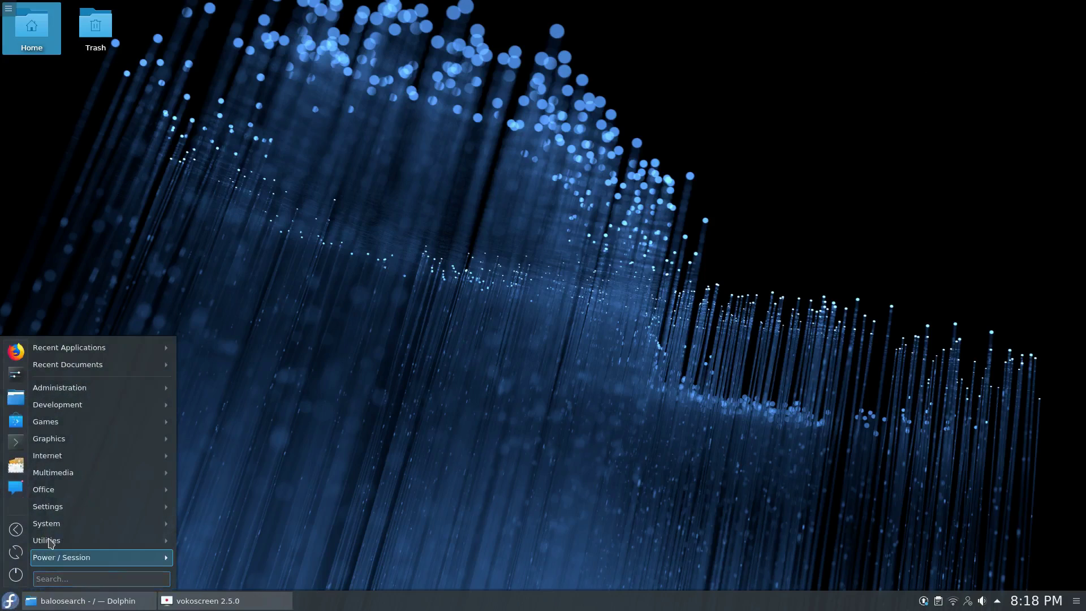
{"action": "mouse_move", "coordinate": [55, 474]}
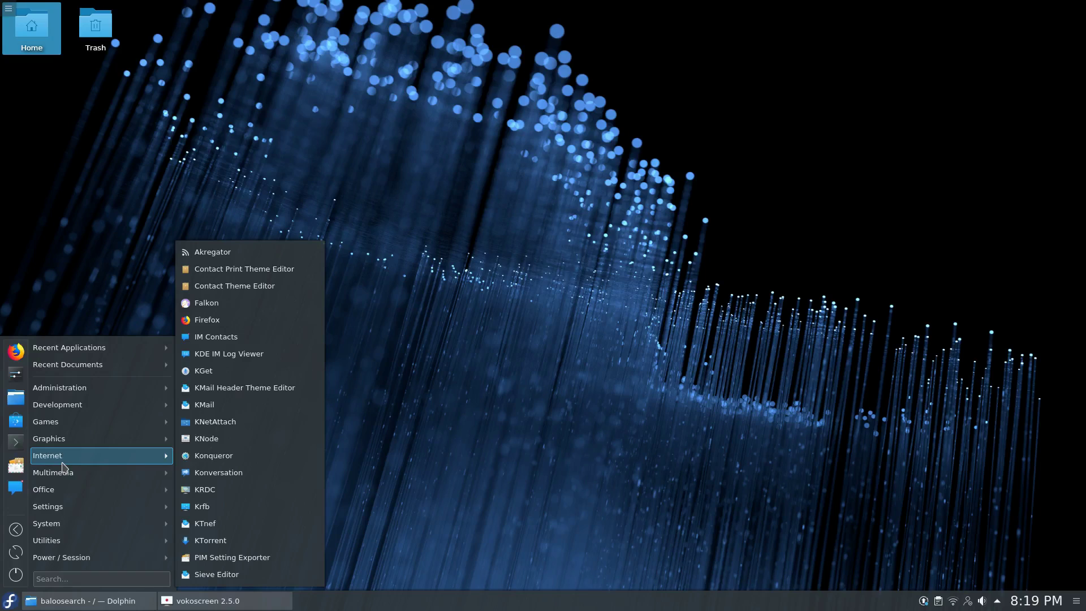
Open Settings.png from the Pictures folder in Gwenview, view it, then close Gwenview
{"action": "left_click", "coordinate": [509, 383]}
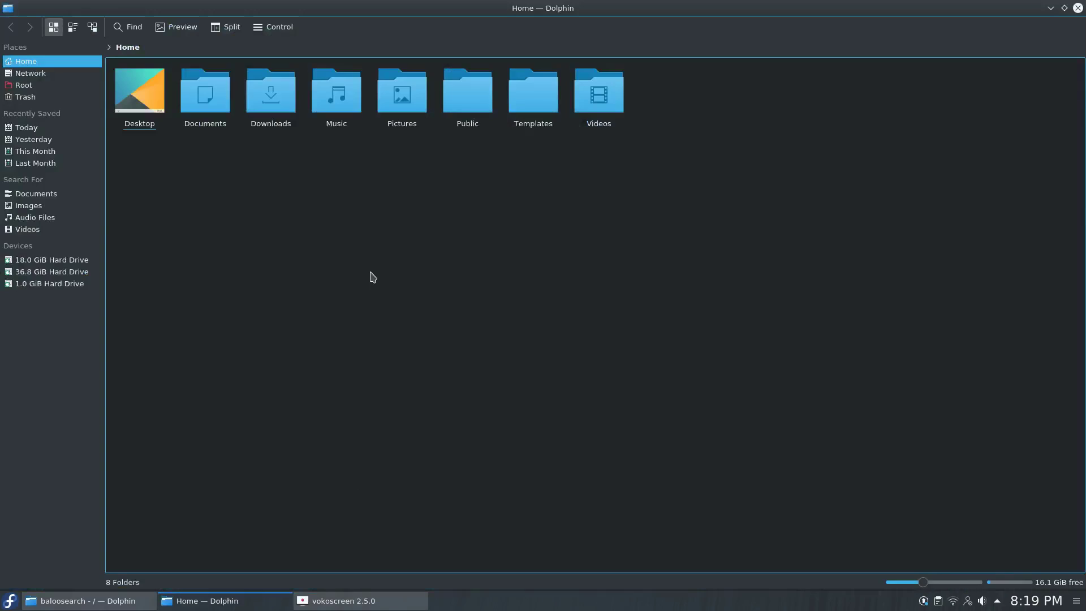
{"action": "left_click", "coordinate": [413, 97]}
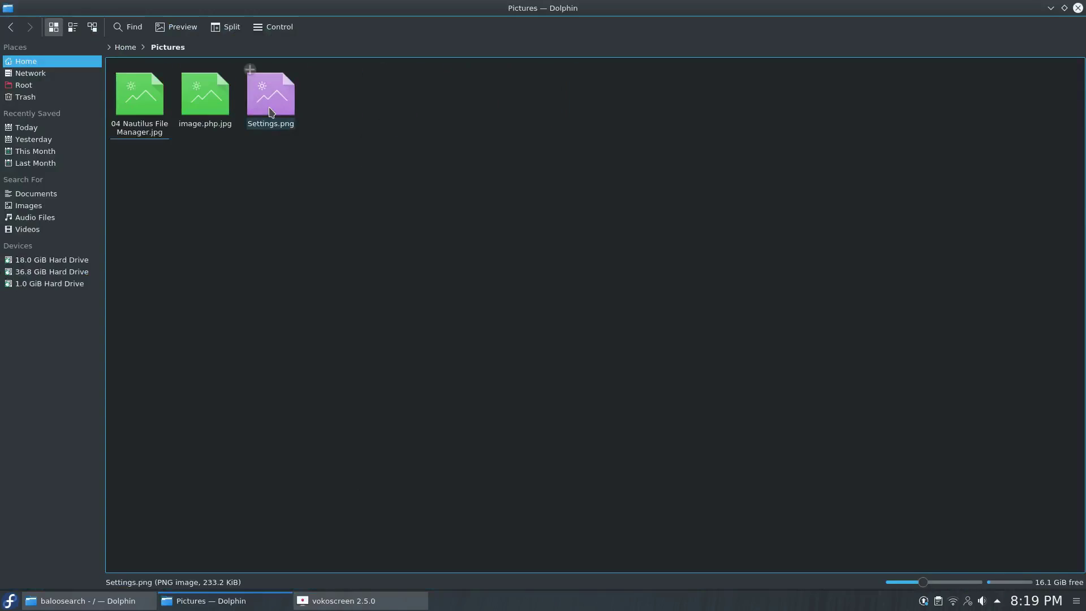
{"action": "left_click", "coordinate": [271, 91]}
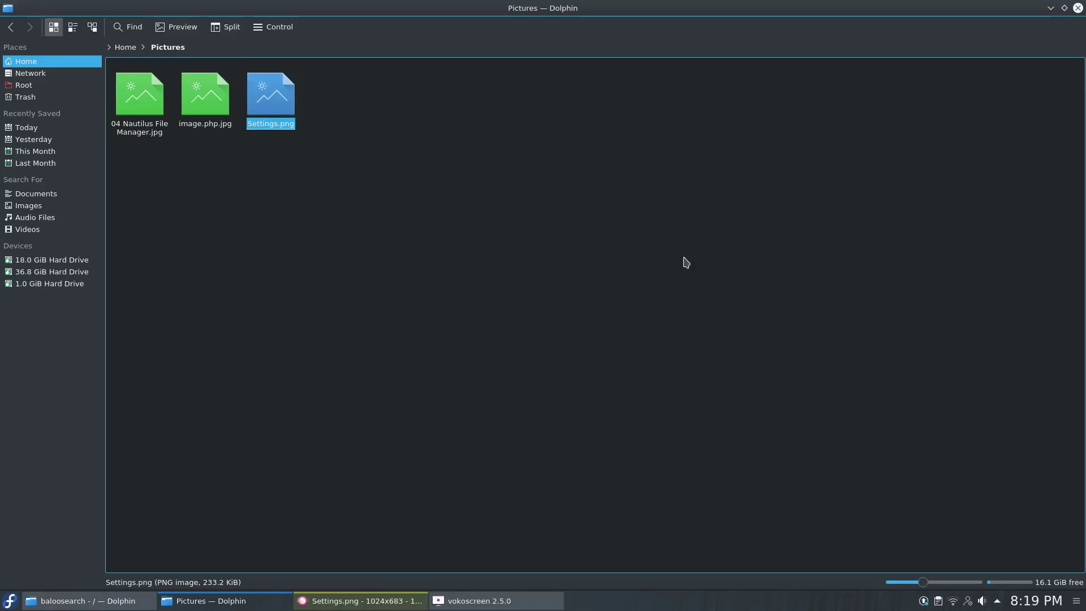
{"action": "left_click", "coordinate": [362, 599]}
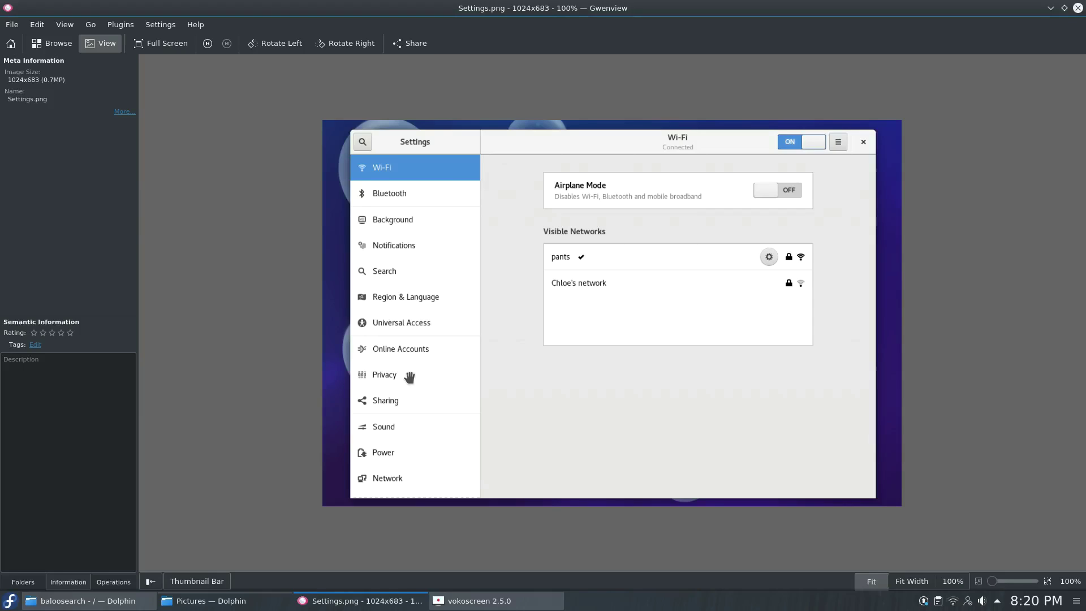
{"action": "left_click", "coordinate": [1077, 8]}
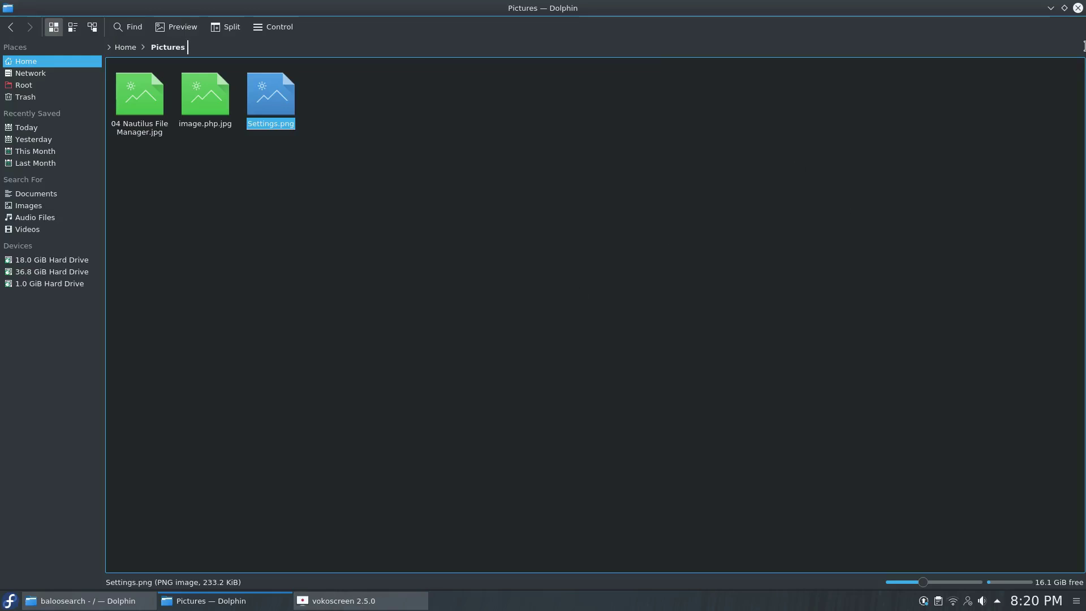
Close the Dolphin window showing the Pictures folder
{"action": "left_click", "coordinate": [1077, 8]}
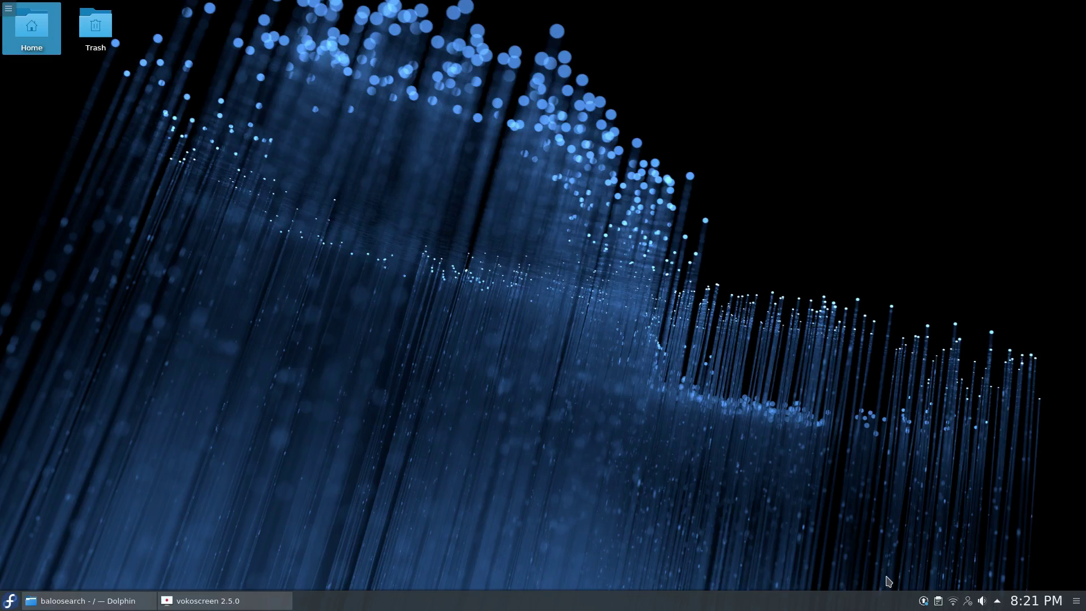
Review the pending updates from the tray icon, then launch Discover from the launcher
{"action": "left_click", "coordinate": [923, 602]}
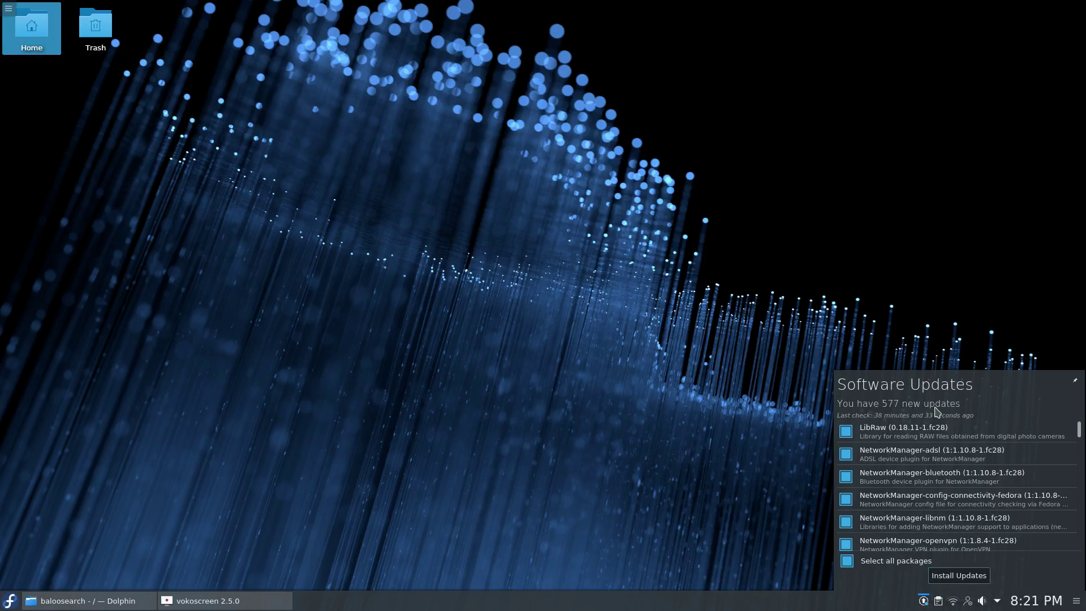
{"action": "left_click", "coordinate": [601, 379]}
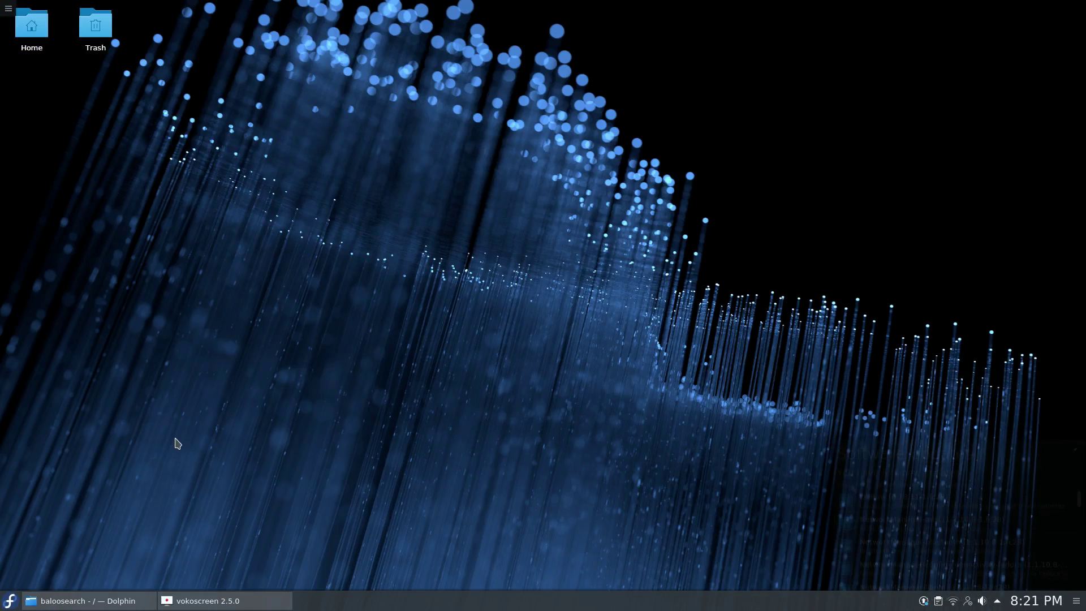
{"action": "left_click", "coordinate": [12, 603]}
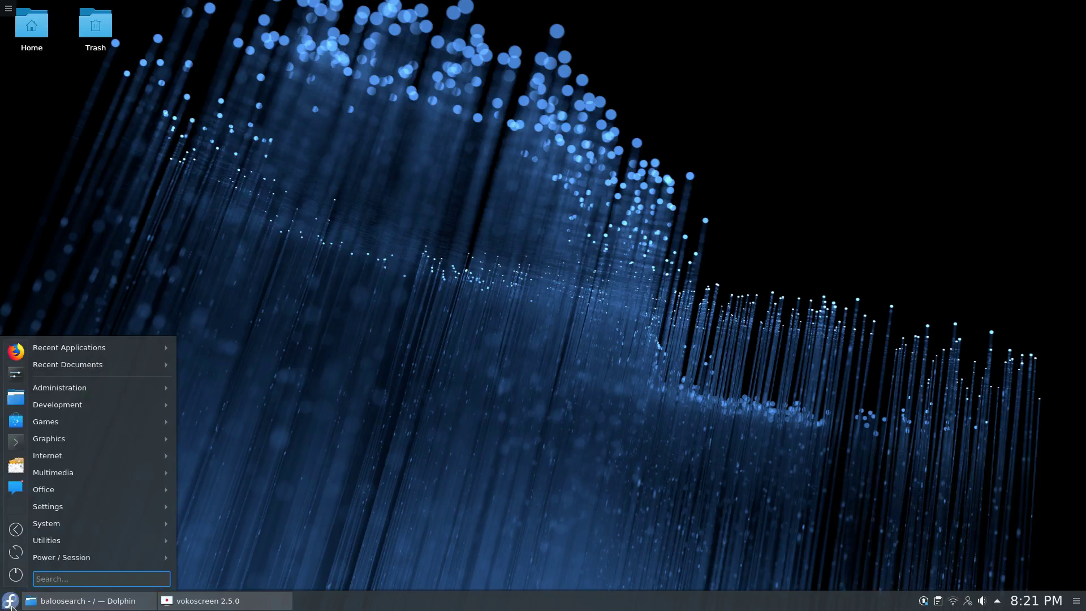
{"action": "left_click", "coordinate": [14, 423]}
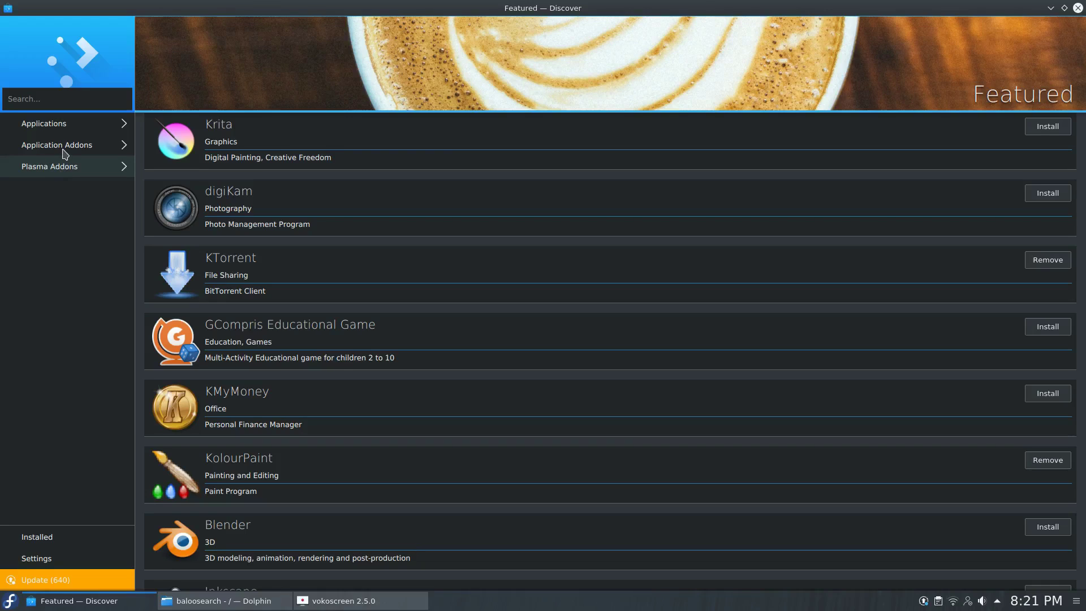
Browse Discover's Applications category, go back, then open Settings to view the Fedora repositories
{"action": "left_click", "coordinate": [63, 126]}
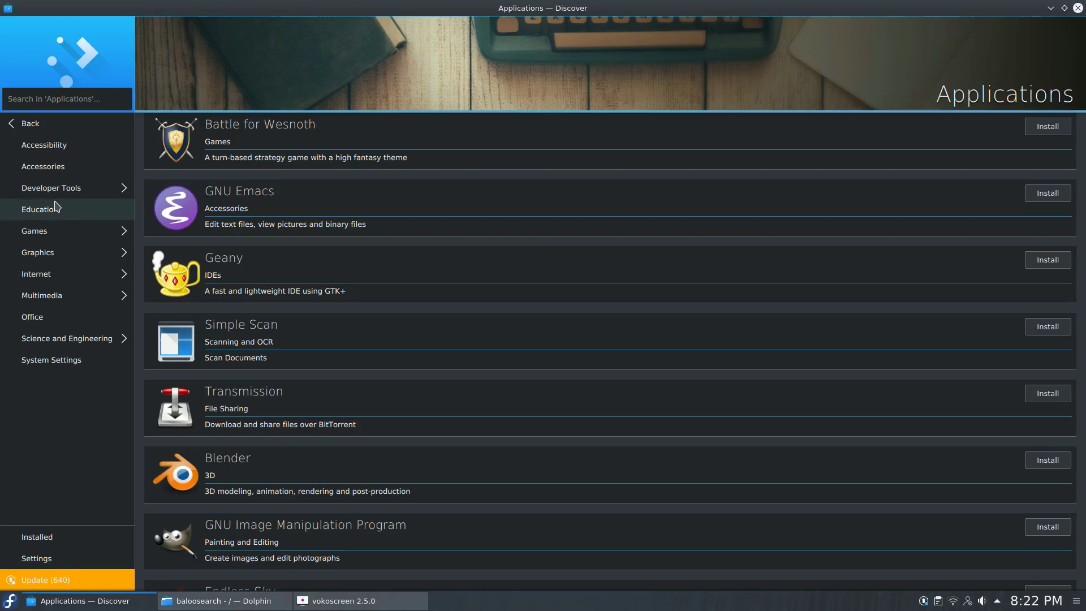
{"action": "left_click", "coordinate": [25, 125]}
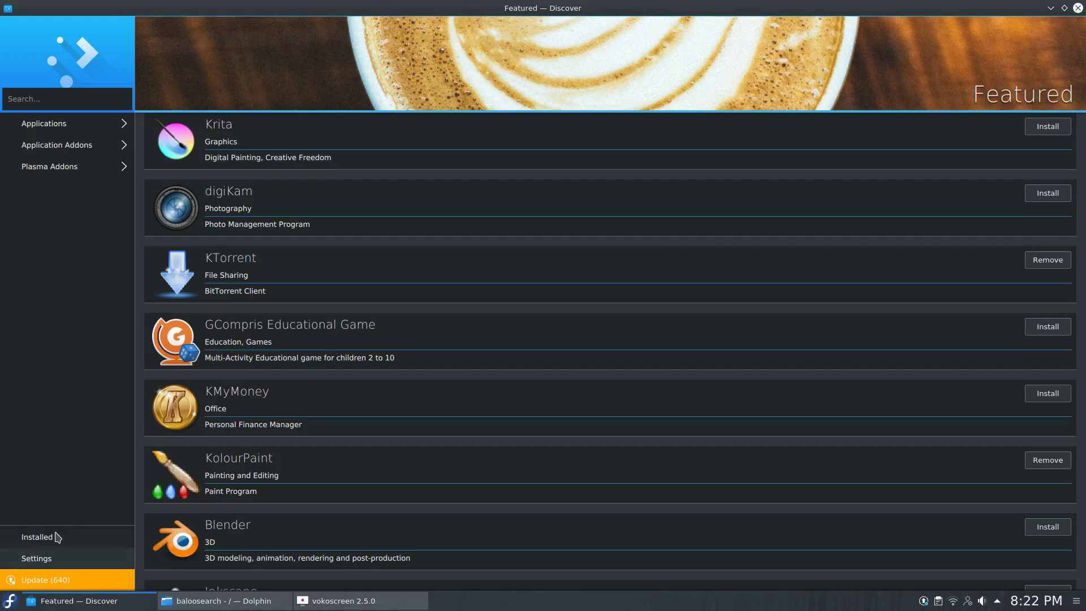
{"action": "left_click", "coordinate": [36, 558]}
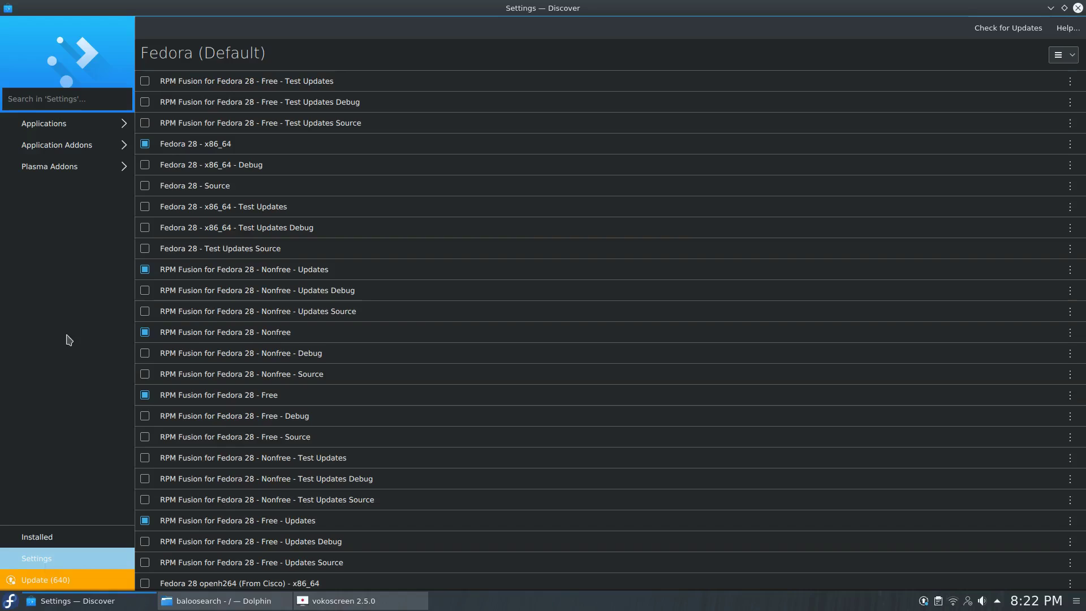
Show the 640 pending updates (801.8 MiB) and browse down through the list
{"action": "left_click", "coordinate": [53, 578]}
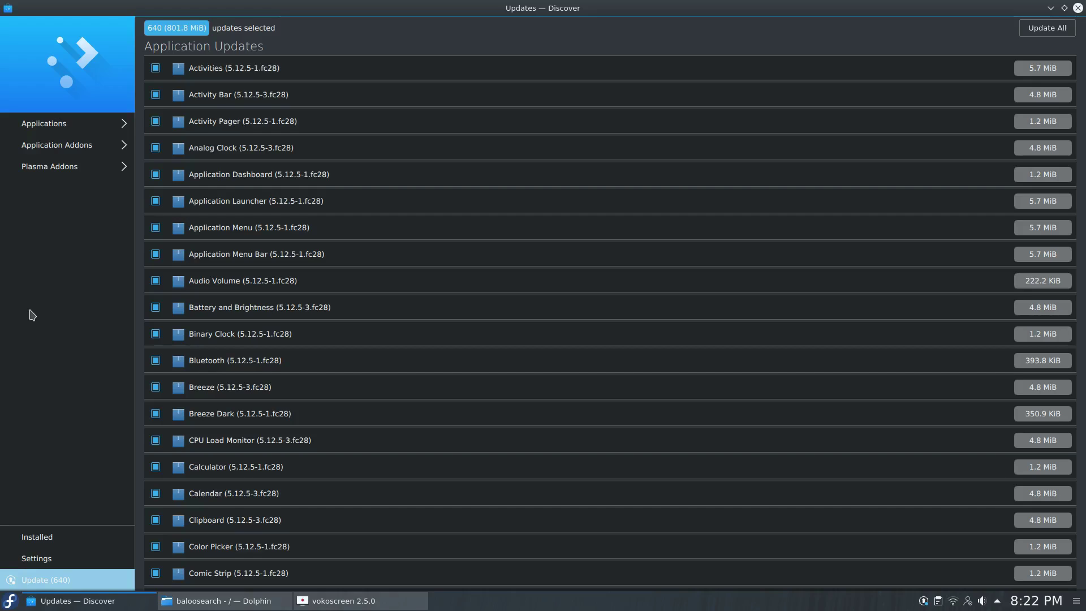
{"action": "scroll", "coordinate": [318, 334], "scroll_direction": "down", "scroll_amount": 8}
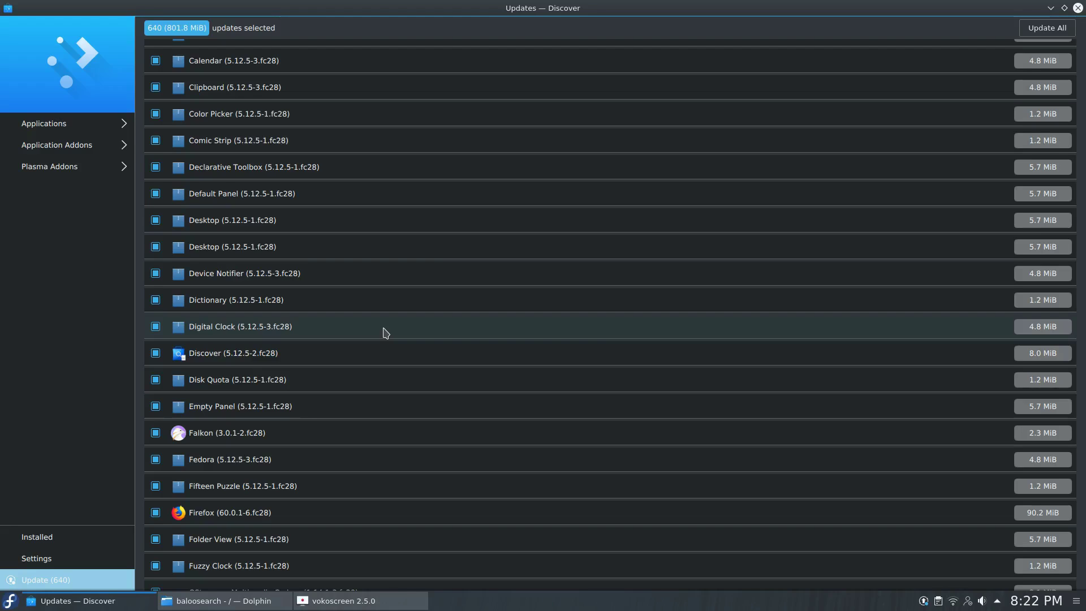
{"action": "scroll", "coordinate": [386, 333], "scroll_direction": "down", "scroll_amount": 4}
{"action": "scroll", "coordinate": [386, 333], "scroll_direction": "down", "scroll_amount": 20}
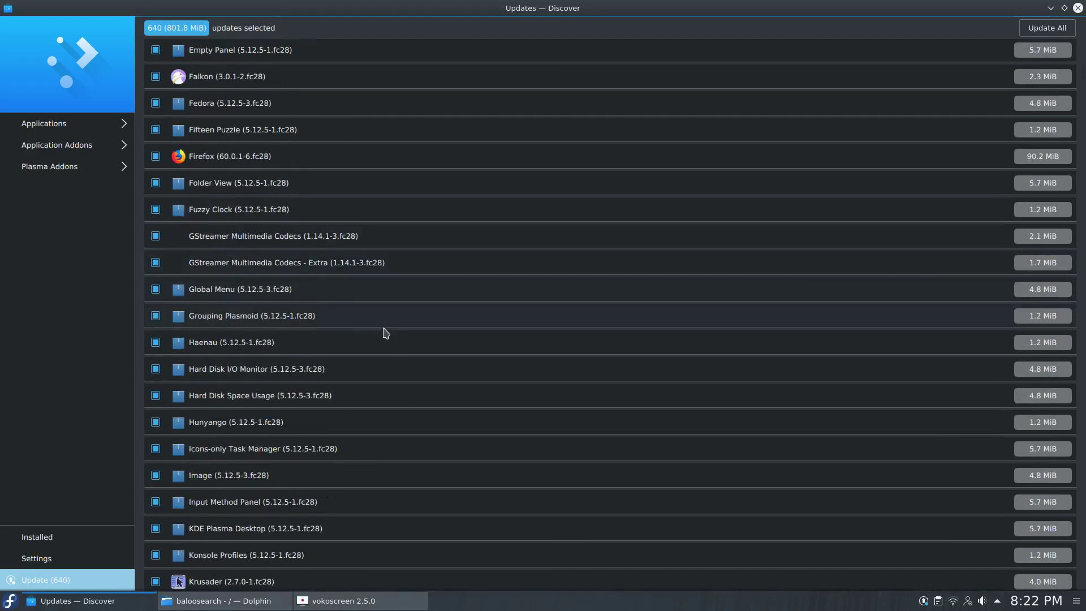
{"action": "scroll", "coordinate": [386, 333], "scroll_direction": "down", "scroll_amount": 20}
{"action": "scroll", "coordinate": [385, 333], "scroll_direction": "down", "scroll_amount": 5}
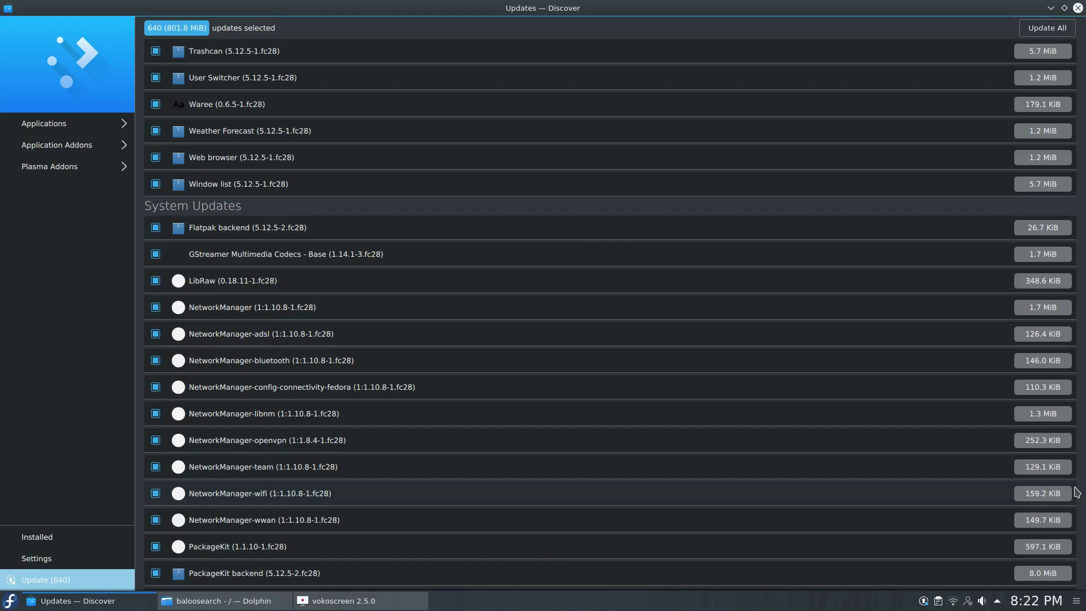
{"action": "scroll", "coordinate": [806, 455], "scroll_direction": "down", "scroll_amount": 20}
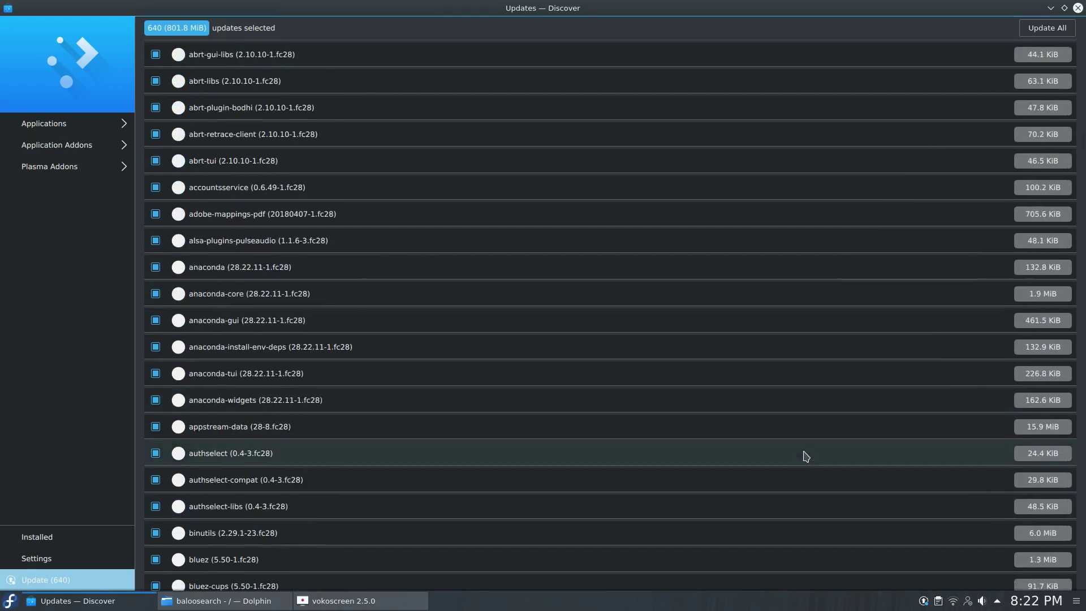
{"action": "scroll", "coordinate": [806, 455], "scroll_direction": "down", "scroll_amount": 15}
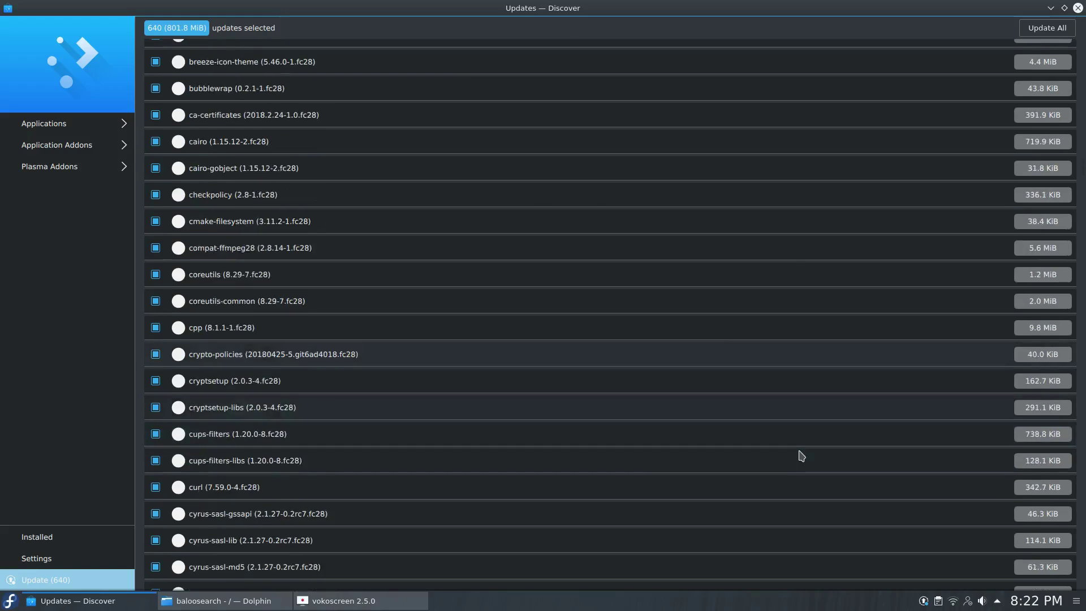
{"action": "scroll", "coordinate": [801, 455], "scroll_direction": "down", "scroll_amount": 15}
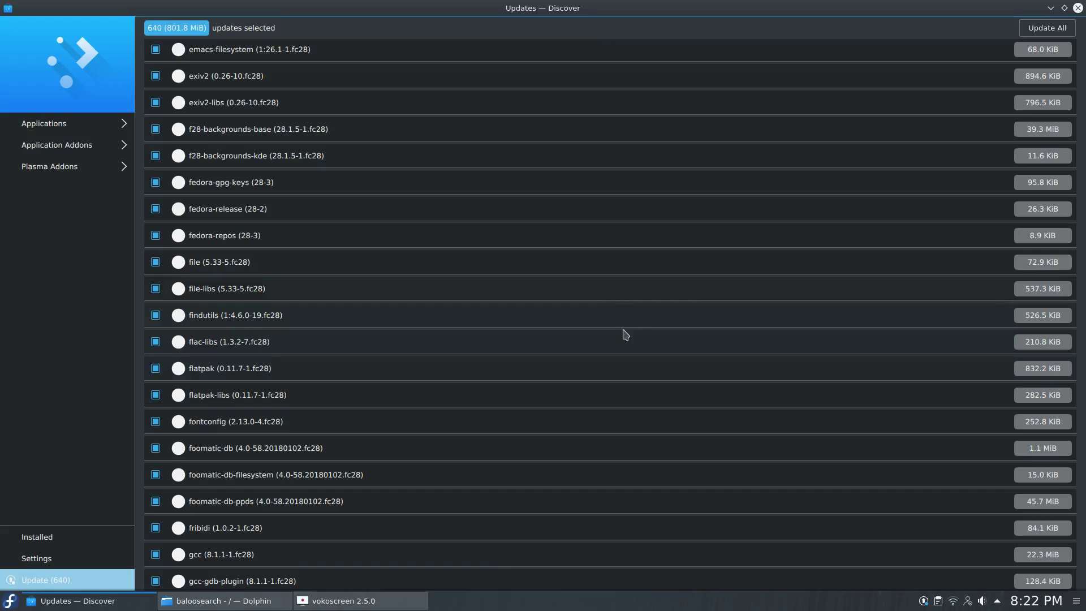
{"action": "scroll", "coordinate": [659, 373], "scroll_direction": "down", "scroll_amount": 3}
{"action": "scroll", "coordinate": [659, 373], "scroll_direction": "down", "scroll_amount": 18}
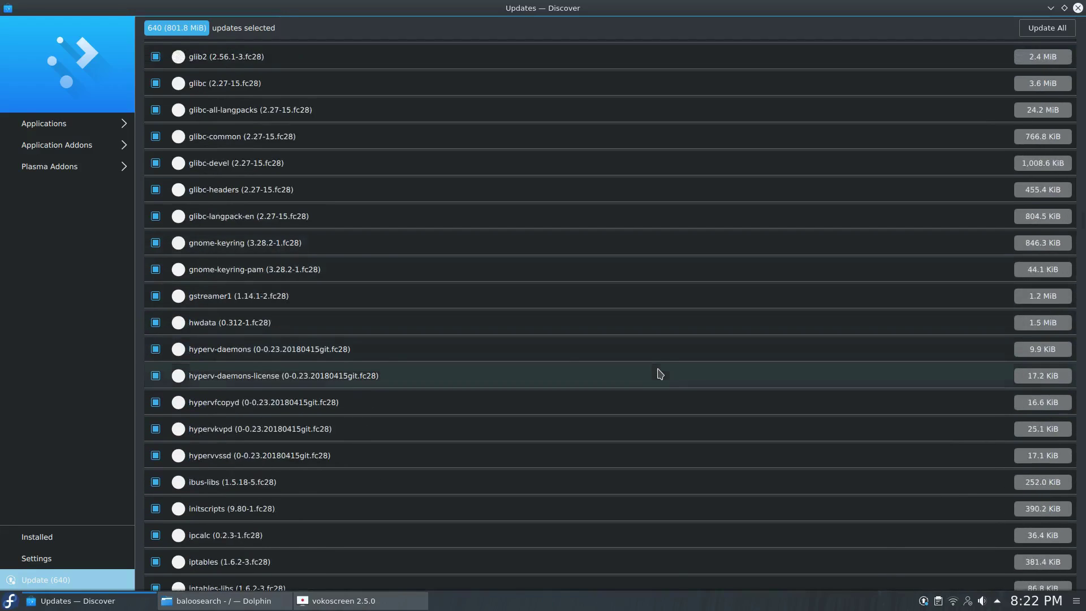
{"action": "scroll", "coordinate": [659, 373], "scroll_direction": "down", "scroll_amount": 18}
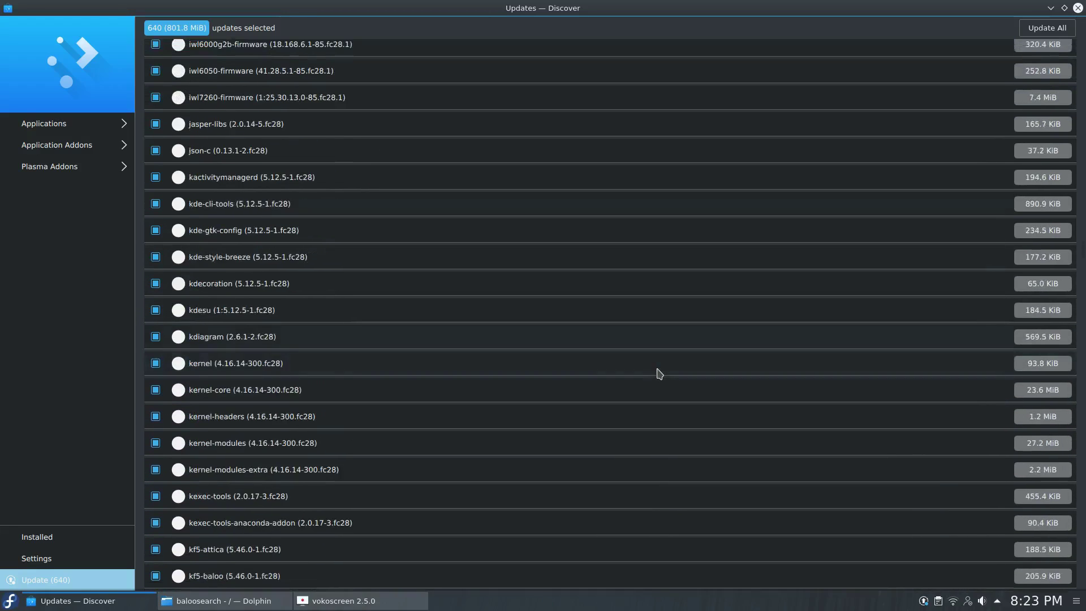
{"action": "scroll", "coordinate": [659, 373], "scroll_direction": "down", "scroll_amount": 18}
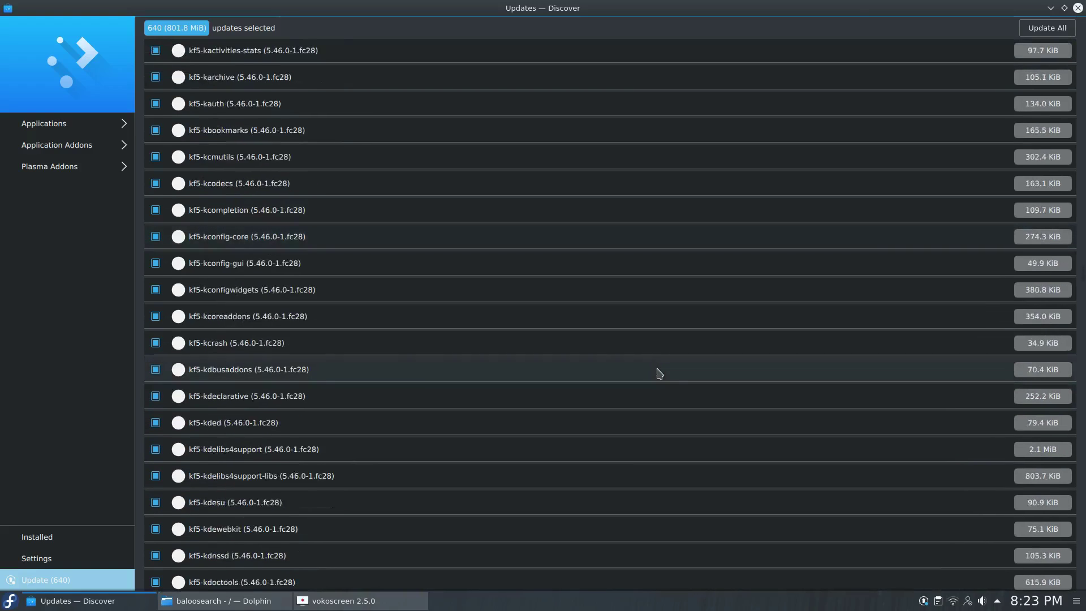
{"action": "scroll", "coordinate": [659, 373], "scroll_direction": "down", "scroll_amount": 18}
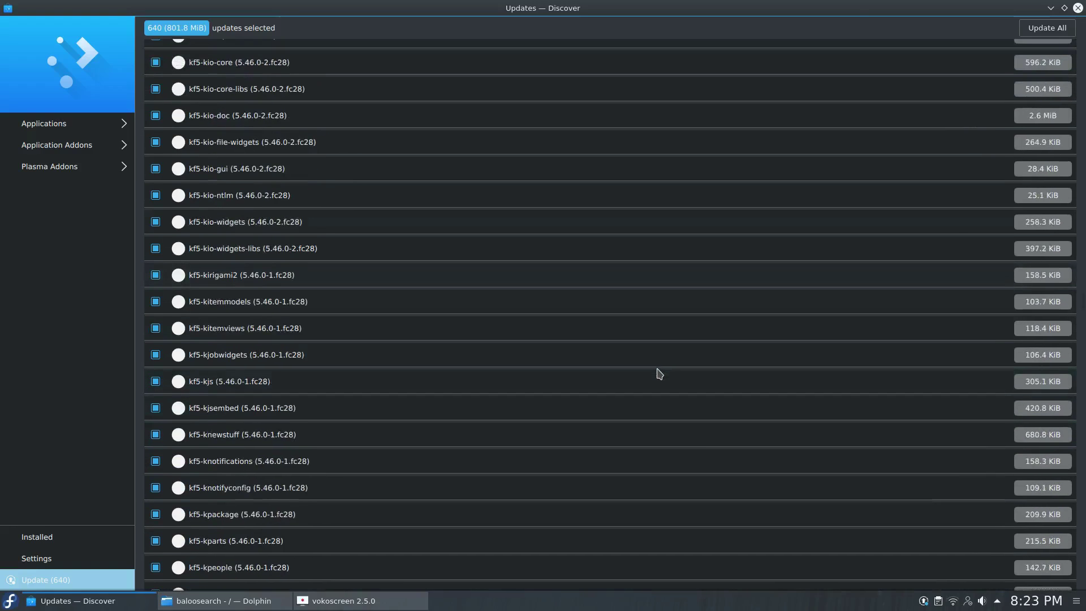
{"action": "scroll", "coordinate": [659, 373], "scroll_direction": "down", "scroll_amount": 14}
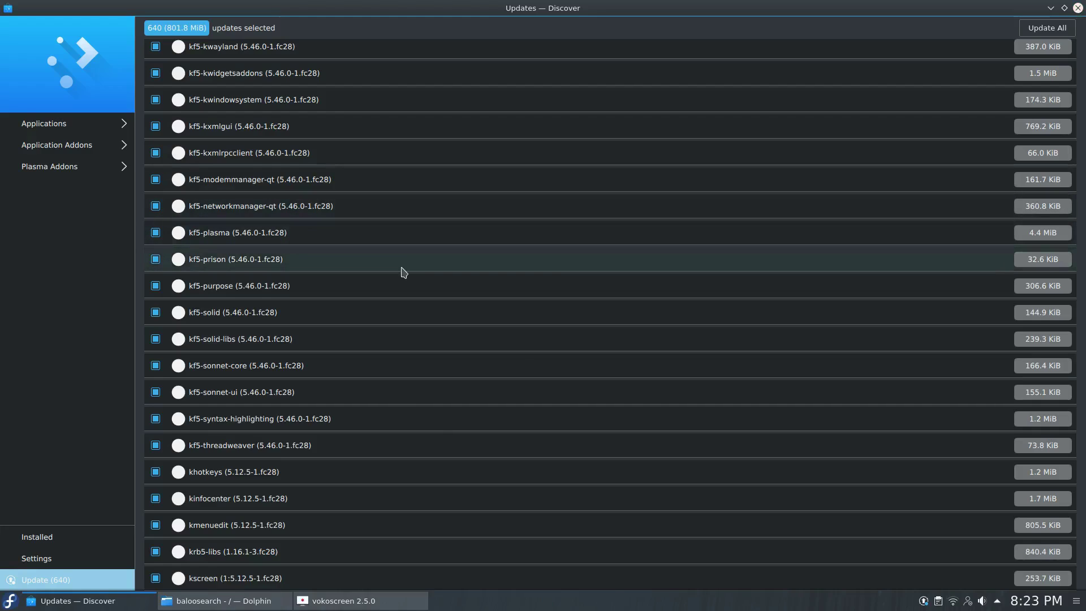
Return to the top of the update list, then close Discover
{"action": "scroll", "coordinate": [403, 273], "scroll_direction": "up", "scroll_amount": 8}
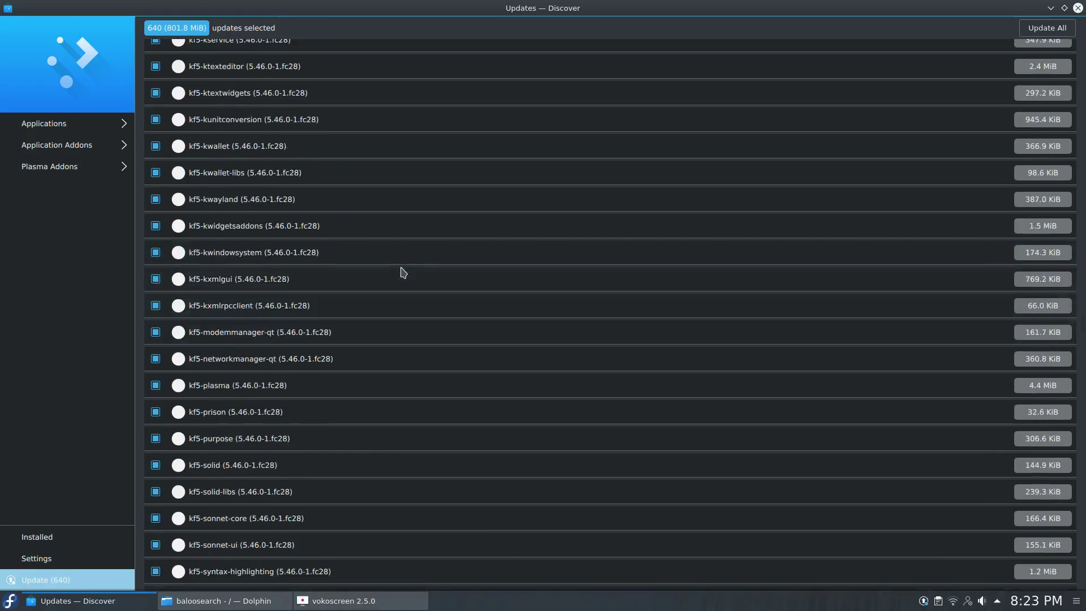
{"action": "scroll", "coordinate": [403, 273], "scroll_direction": "up", "scroll_amount": 12}
{"action": "scroll", "coordinate": [402, 272], "scroll_direction": "up", "scroll_amount": 12}
{"action": "scroll", "coordinate": [402, 272], "scroll_direction": "up", "scroll_amount": 4}
{"action": "scroll", "coordinate": [402, 271], "scroll_direction": "up", "scroll_amount": 5}
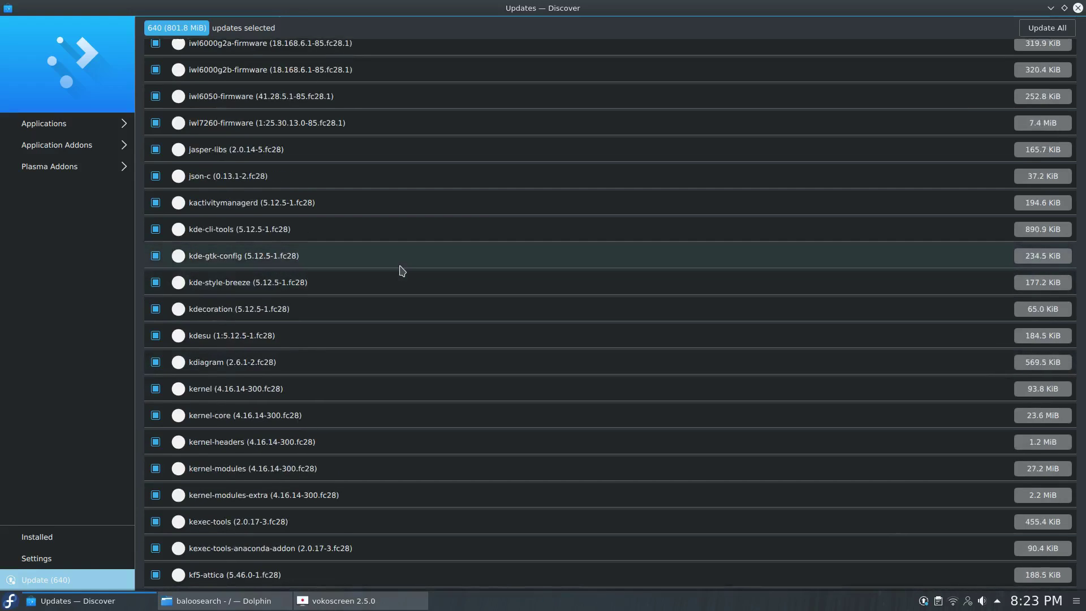
{"action": "left_click", "coordinate": [1078, 10]}
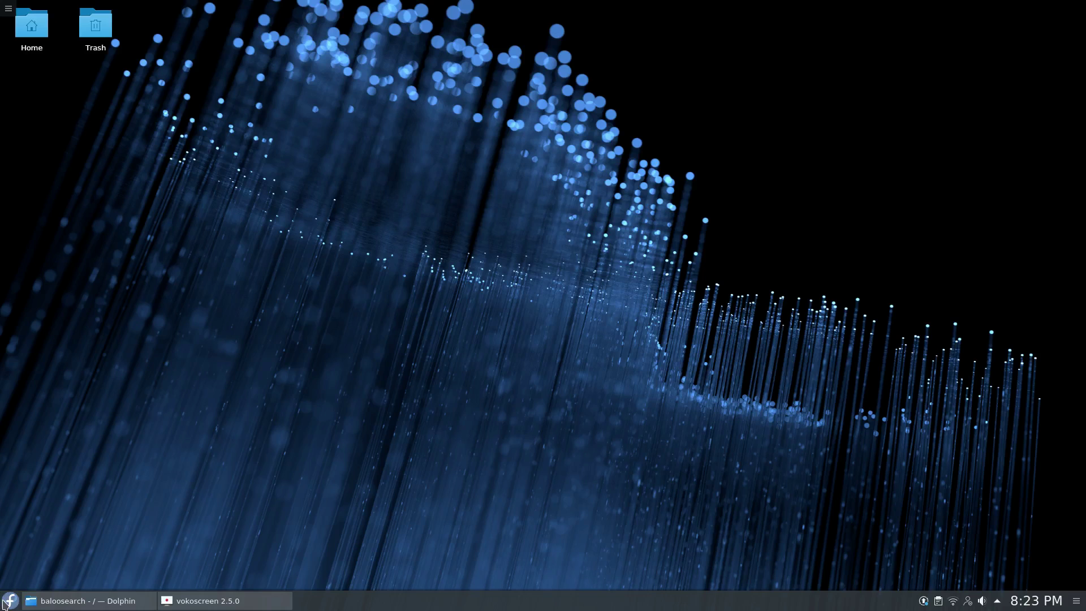
{"action": "left_click", "coordinate": [5, 602]}
{"action": "mouse_move", "coordinate": [61, 521]}
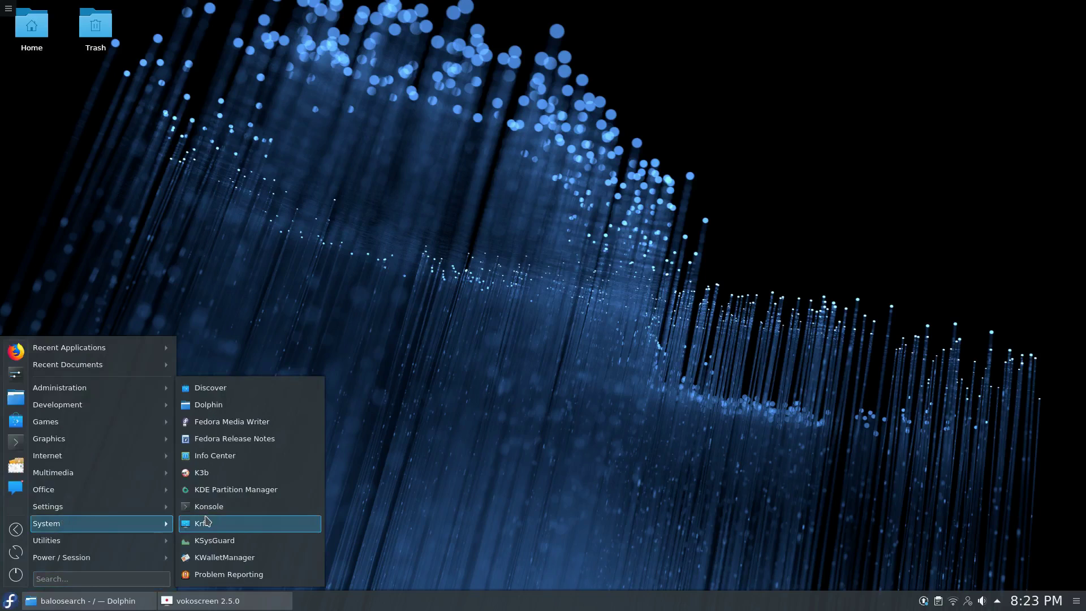
{"action": "left_click", "coordinate": [236, 454]}
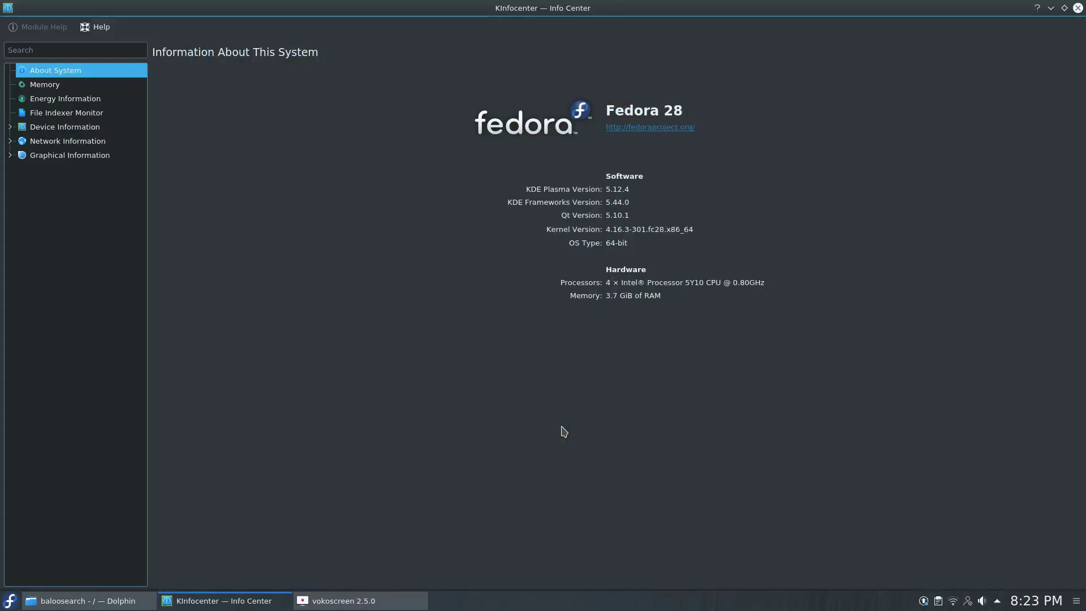